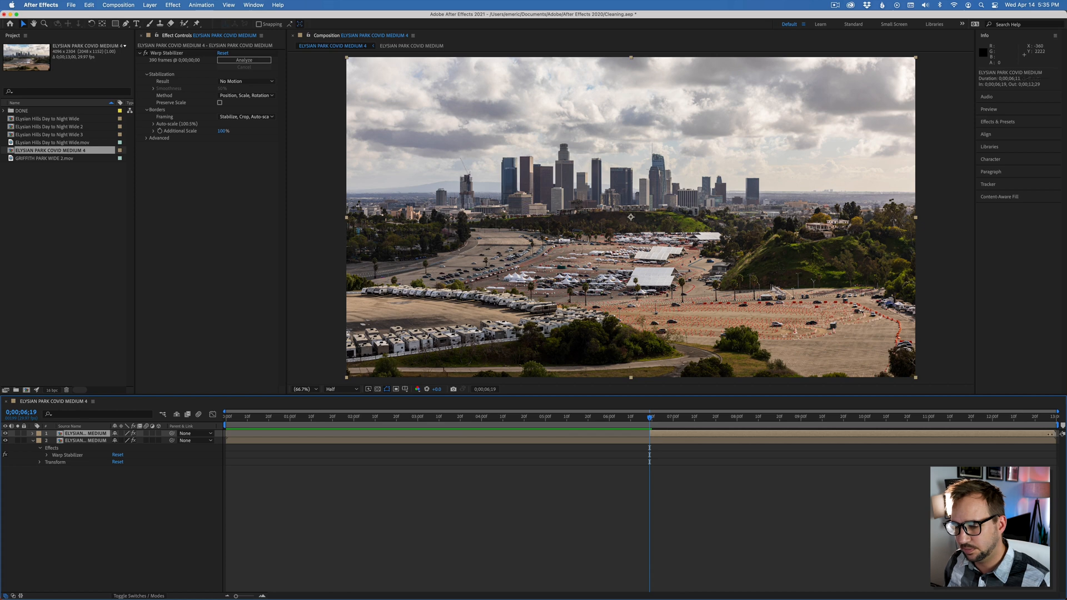
# Trim the top footage layer to a single frame at 0;00;06;19 and make a hidden duplicate of it
pyautogui.scroll(5, 666, 439)
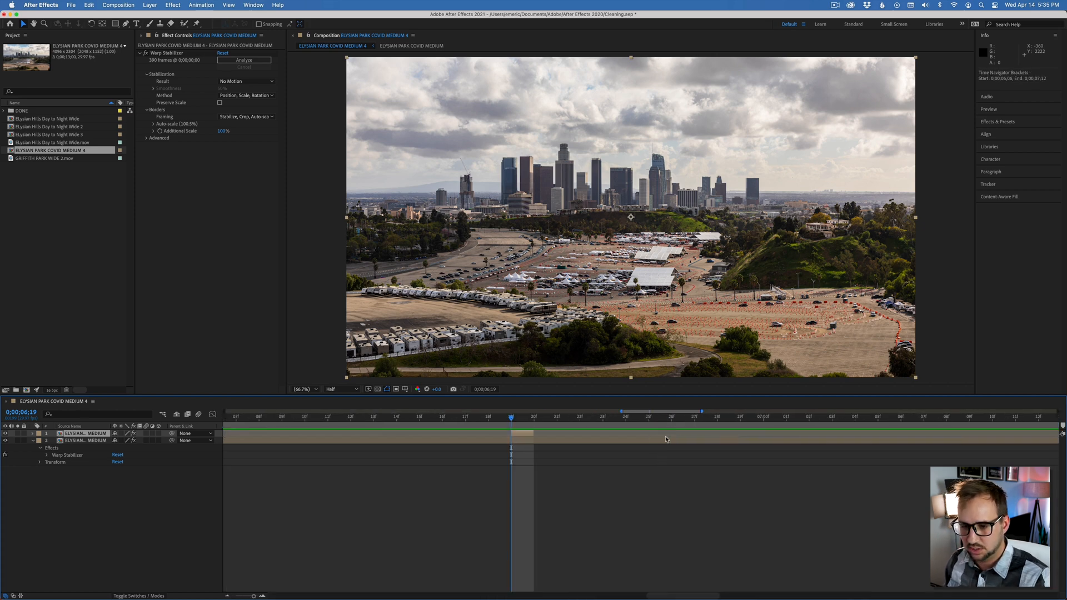
pyautogui.moveTo(535, 434)
pyautogui.mouseDown()
pyautogui.moveTo(557, 433)
pyautogui.moveTo(516, 437)
pyautogui.mouseUp()
pyautogui.click(5, 434)
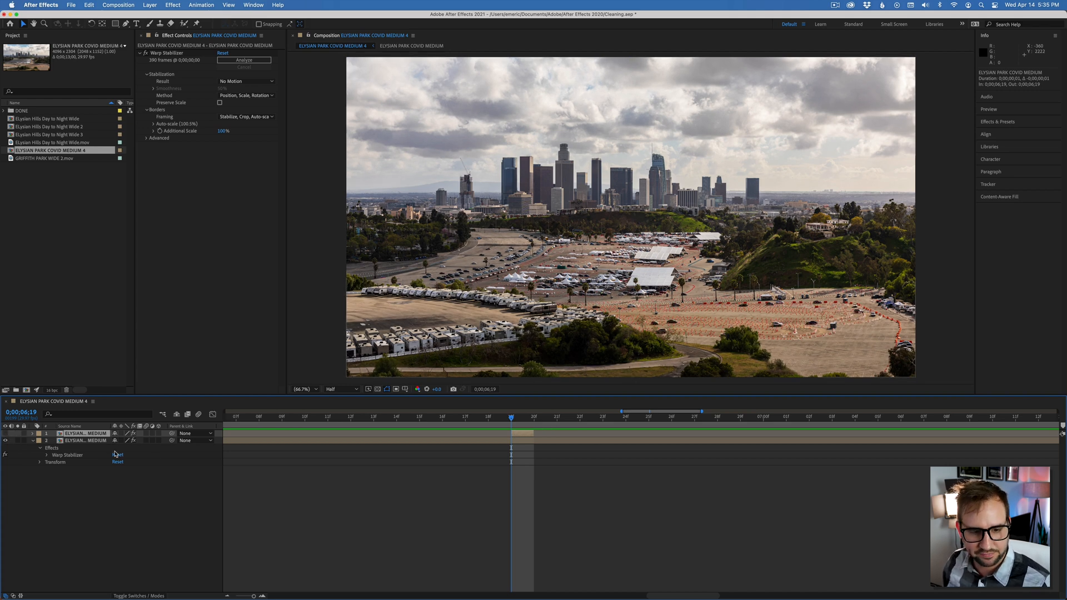
pyautogui.press('super+d')
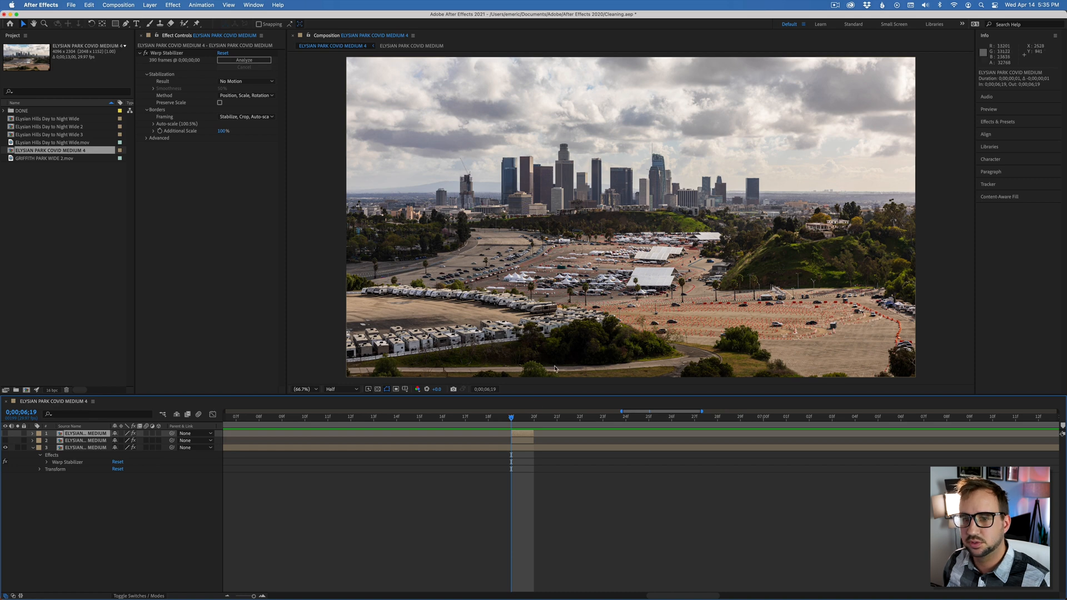
# Preview the footage for more birds and go to the frame at 0;00;11;21
pyautogui.press('space')
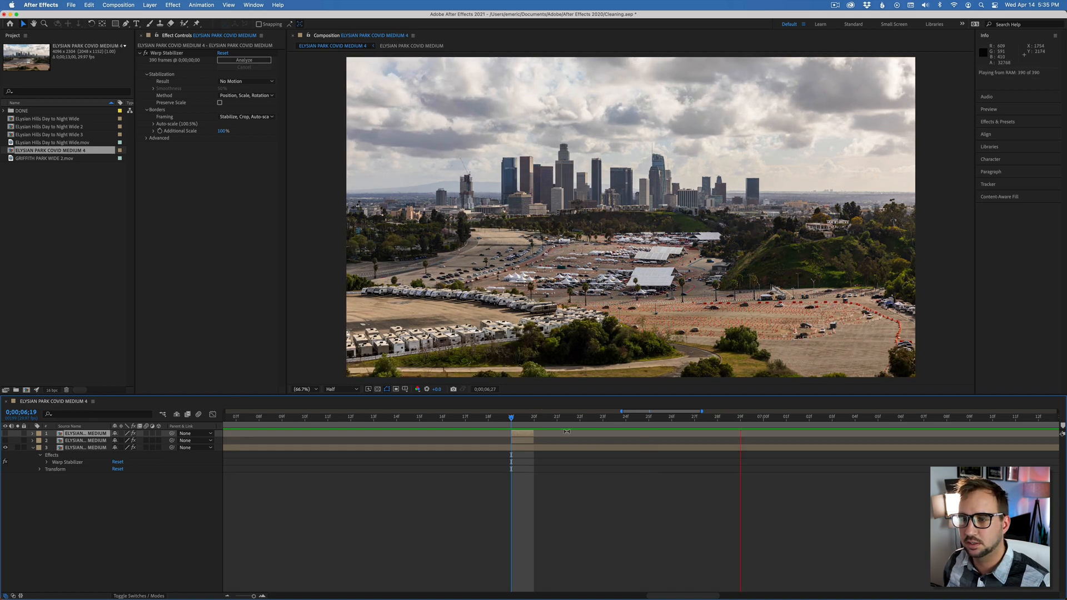
pyautogui.press('space')
pyautogui.press('space')
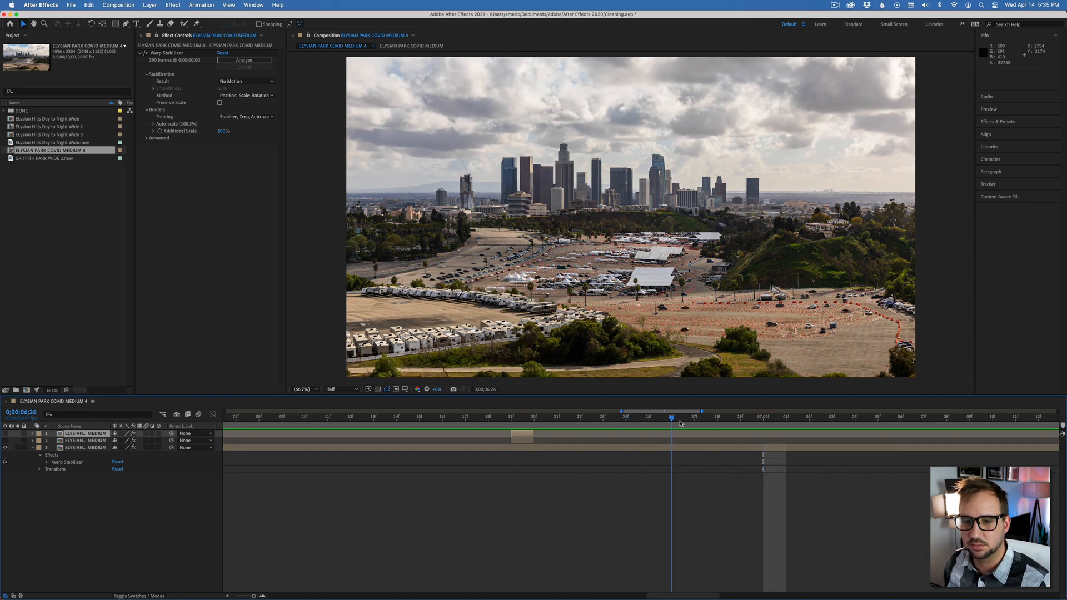
pyautogui.press(';')
pyautogui.moveTo(887, 421); pyautogui.dragTo(973, 420)
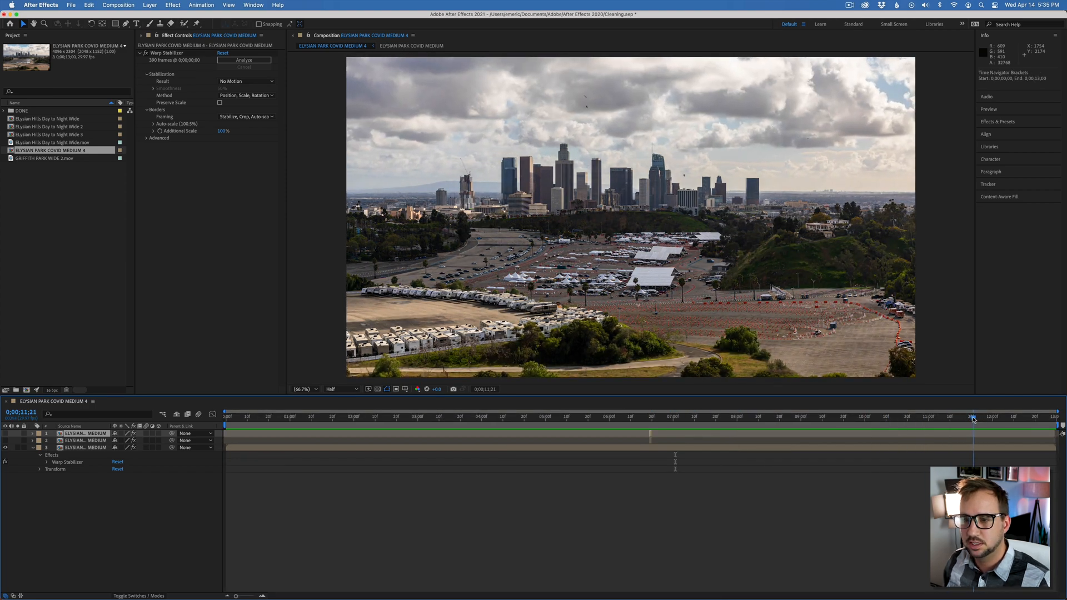
# Move the one-frame top layer so that it starts at 0;00;11;21
pyautogui.moveTo(653, 433); pyautogui.dragTo(975, 434)
pyautogui.moveTo(646, 432); pyautogui.dragTo(972, 434)
pyautogui.press('=')
pyautogui.press('=')
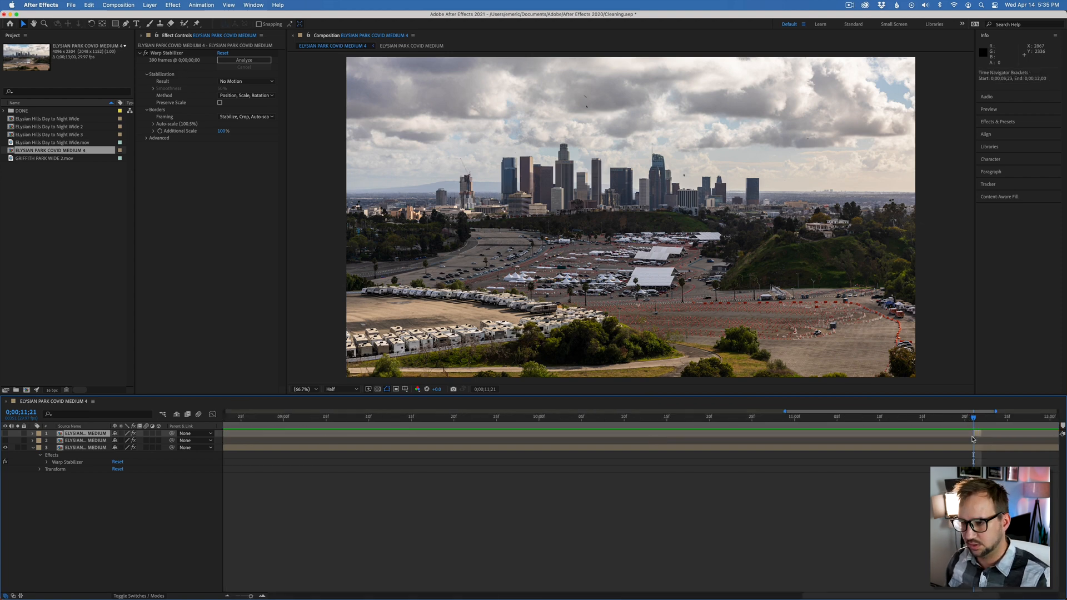
pyautogui.press('=')
pyautogui.press('=')
# Draw a four-point mask around the bird beside the tall spired tower on the one-frame layer and make that layer visible
pyautogui.press('z')
pyautogui.doubleClick(683, 176)
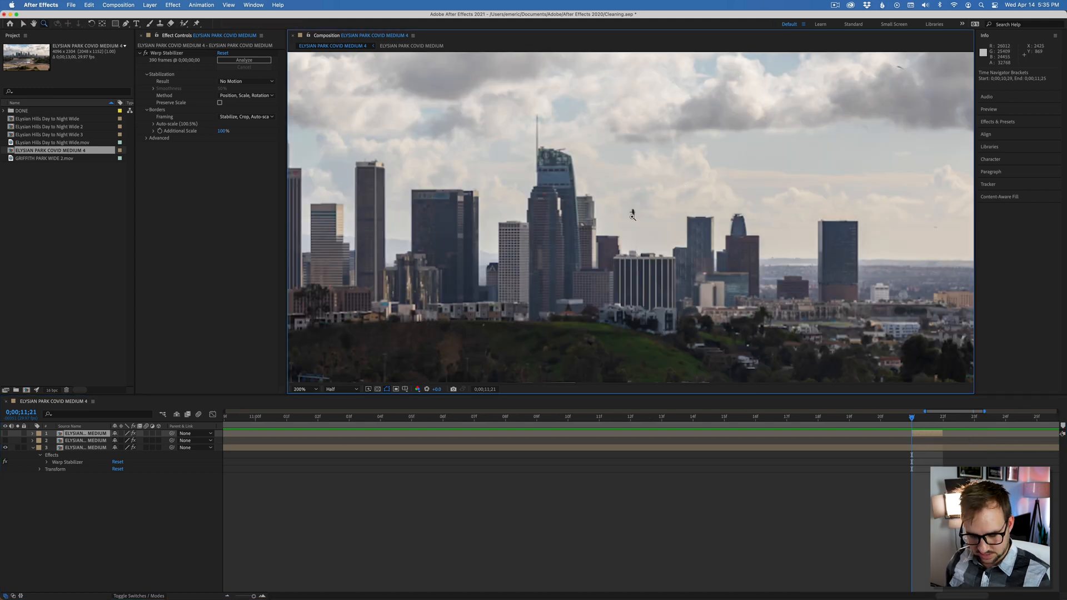
pyautogui.press('g')
pyautogui.click(626, 205)
pyautogui.click(625, 221)
pyautogui.click(641, 220)
pyautogui.click(639, 212)
pyautogui.click(626, 204)
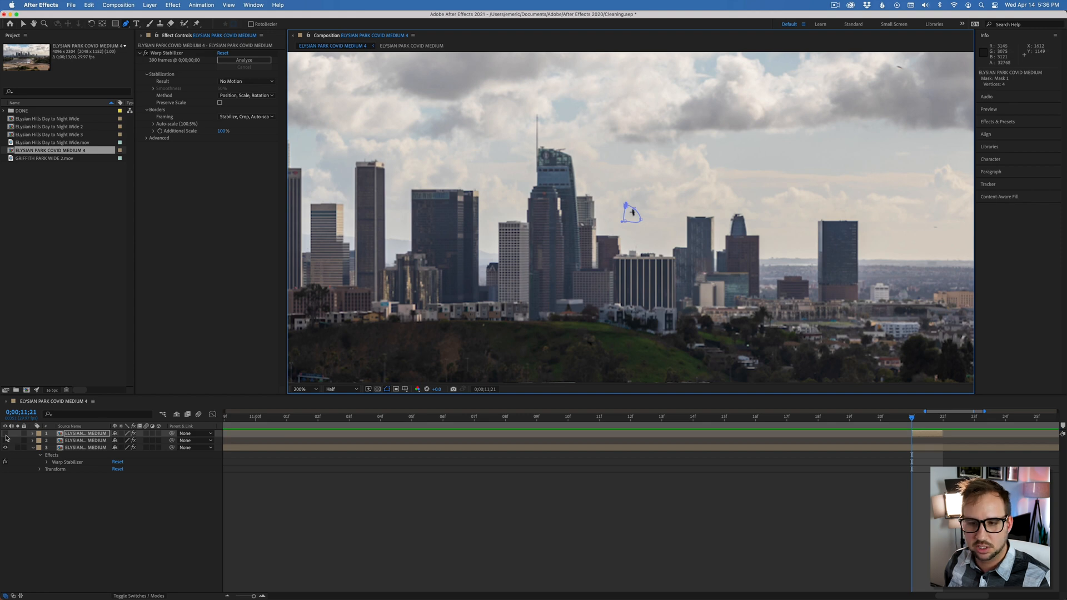
pyautogui.click(149, 527)
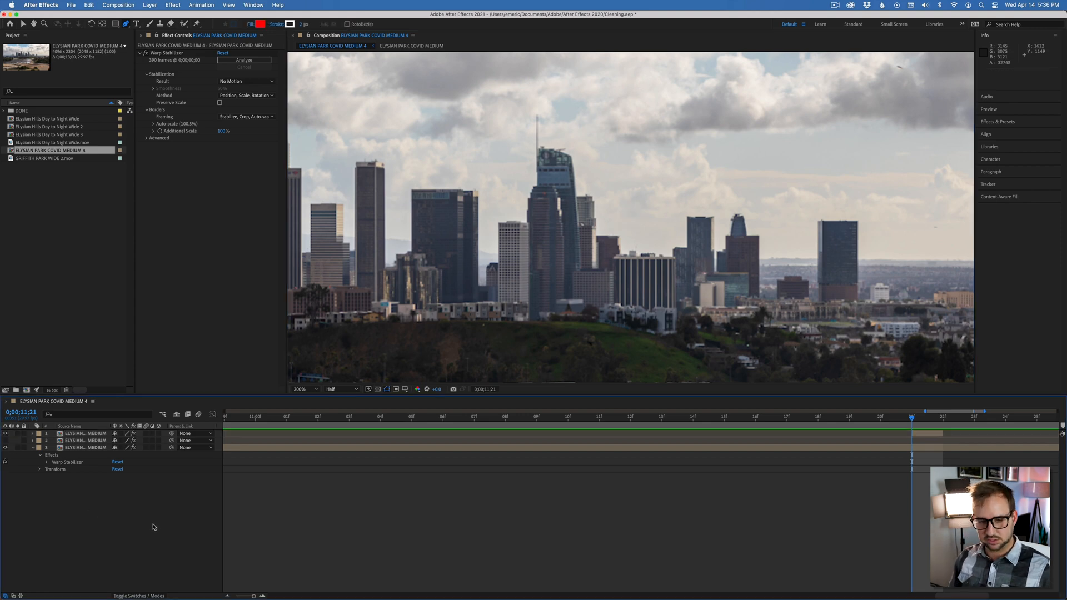
# Delete the two one-frame patch layers above the main footage layer
pyautogui.click(94, 434)
pyautogui.press('Delete')
pyautogui.click(86, 434)
pyautogui.press('Delete')
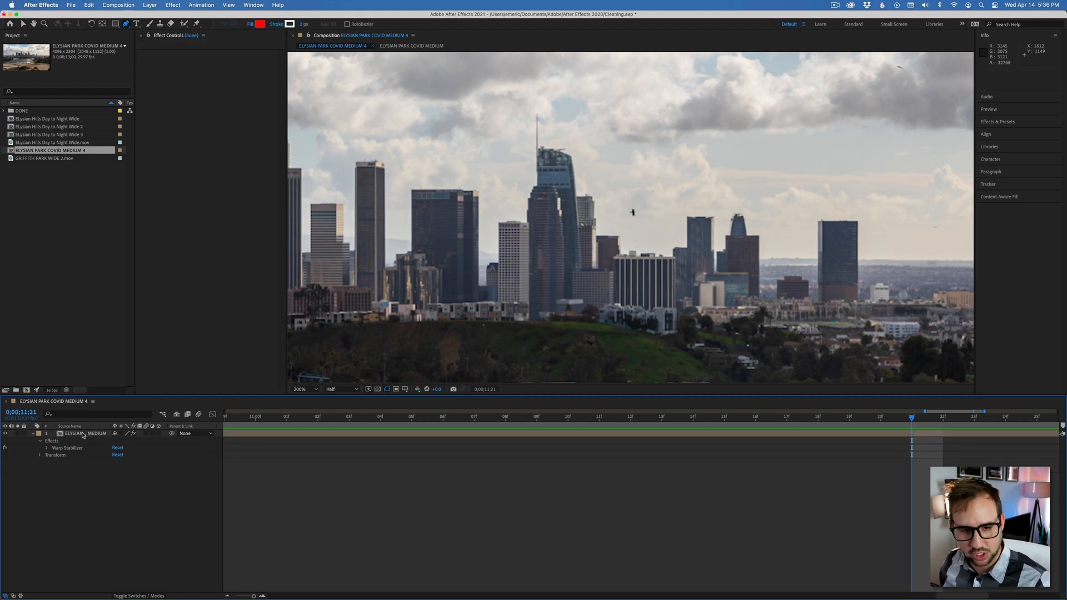
pyautogui.moveTo(243, 598); pyautogui.dragTo(234, 596)
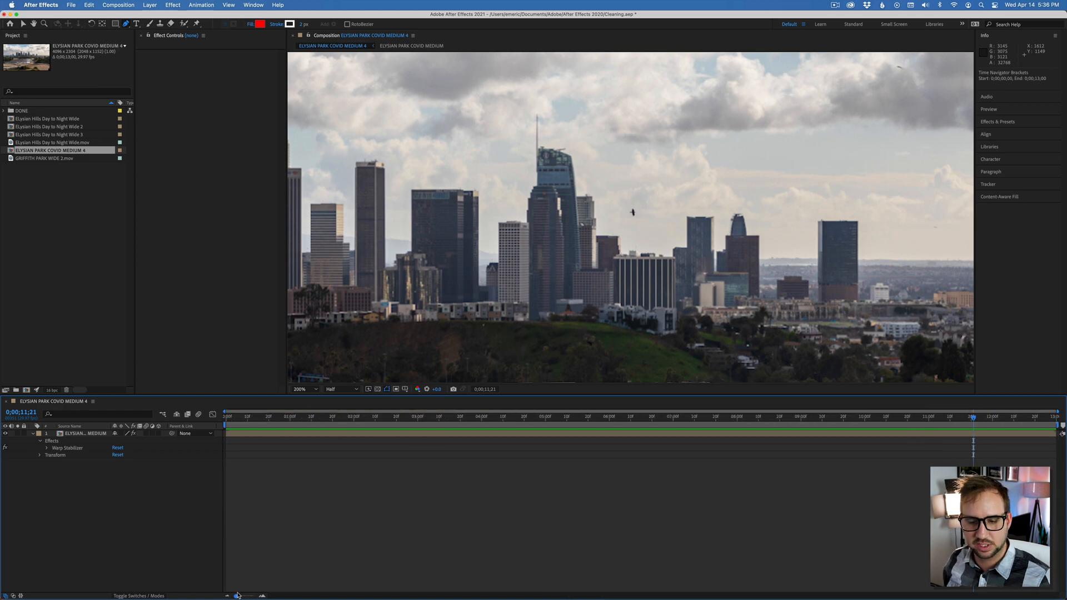
pyautogui.hotkey('shift', '/')
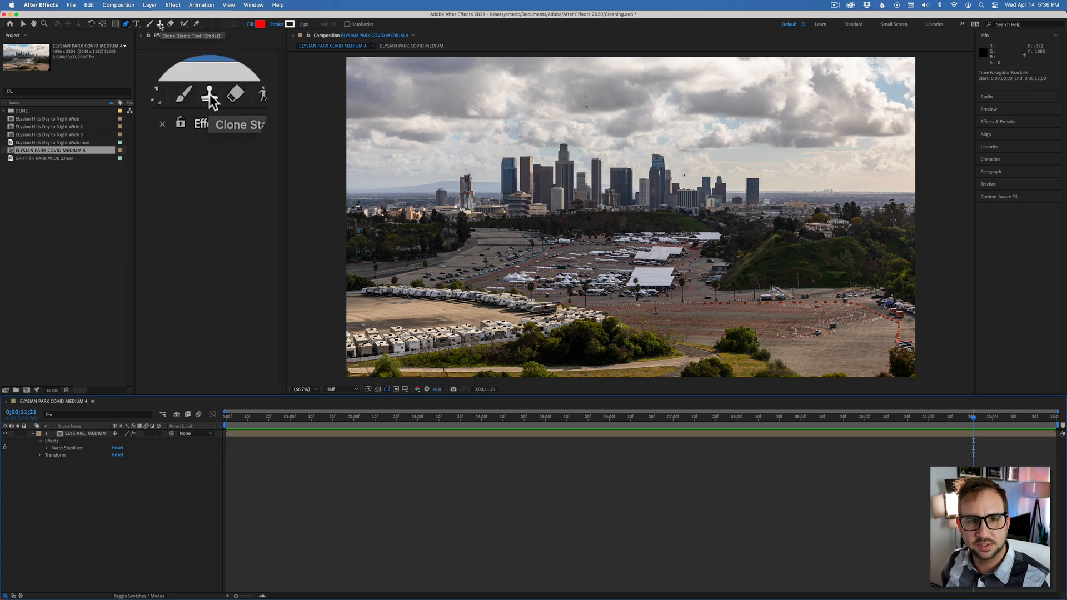
# Activate the Clone Stamp tool and set its stroke duration to Single Frame
pyautogui.click(160, 25)
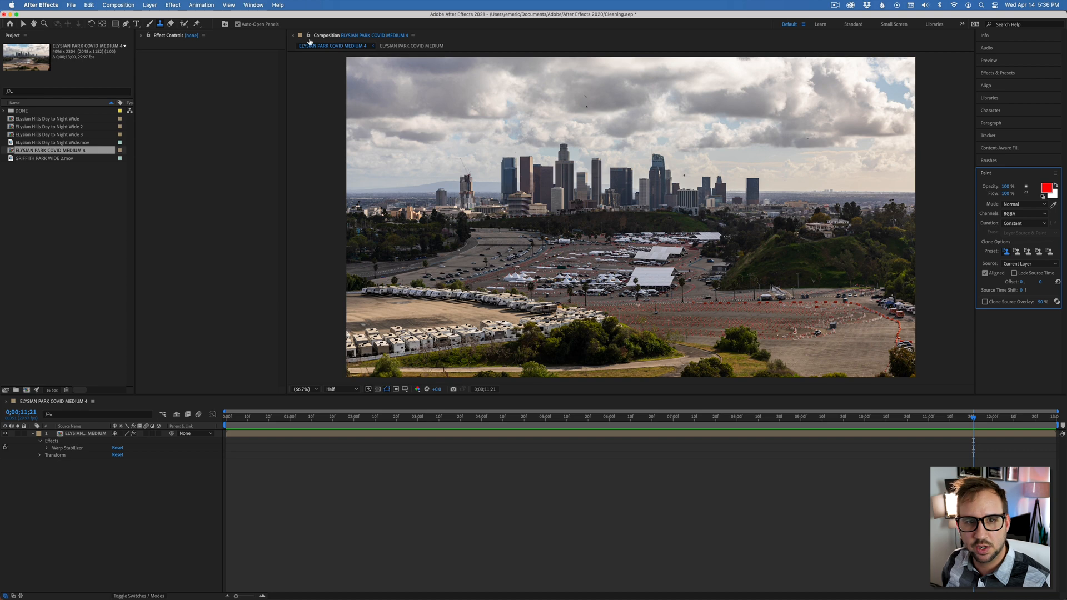
pyautogui.click(254, 6)
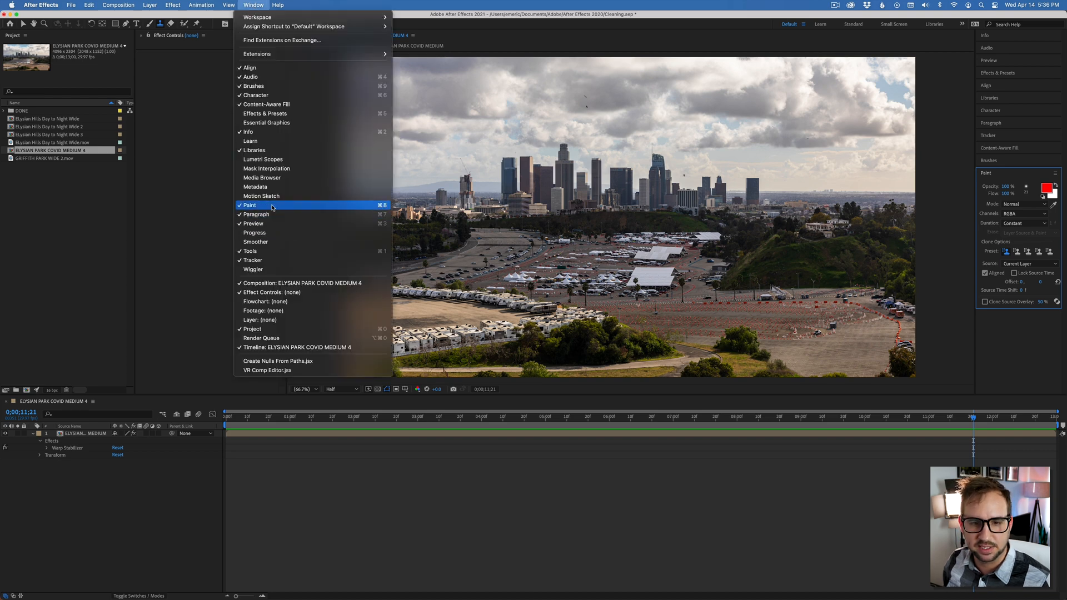
pyautogui.click(1002, 345)
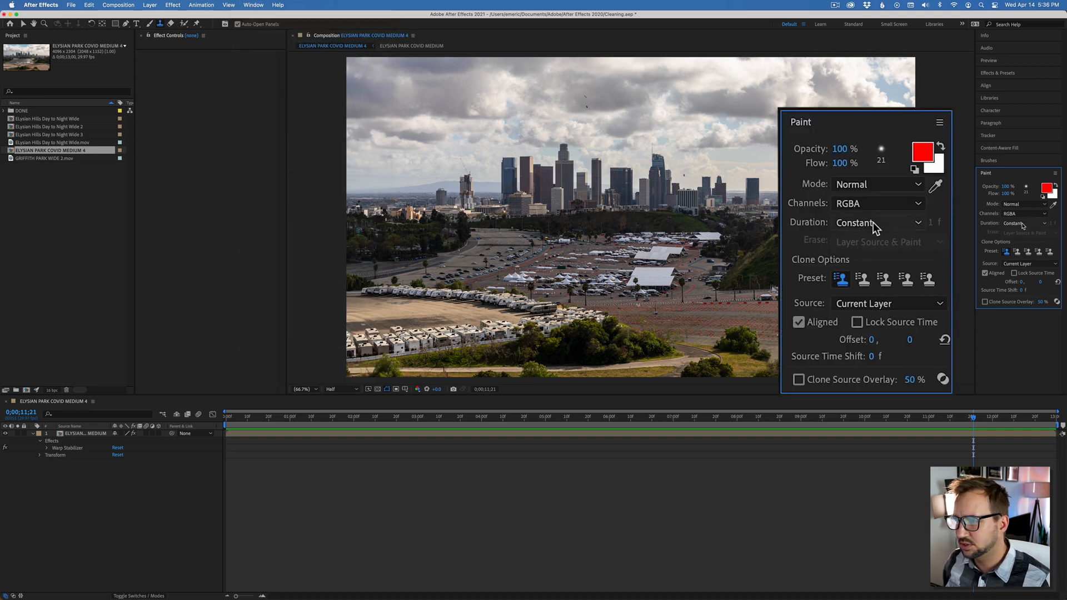
pyautogui.click(1022, 224)
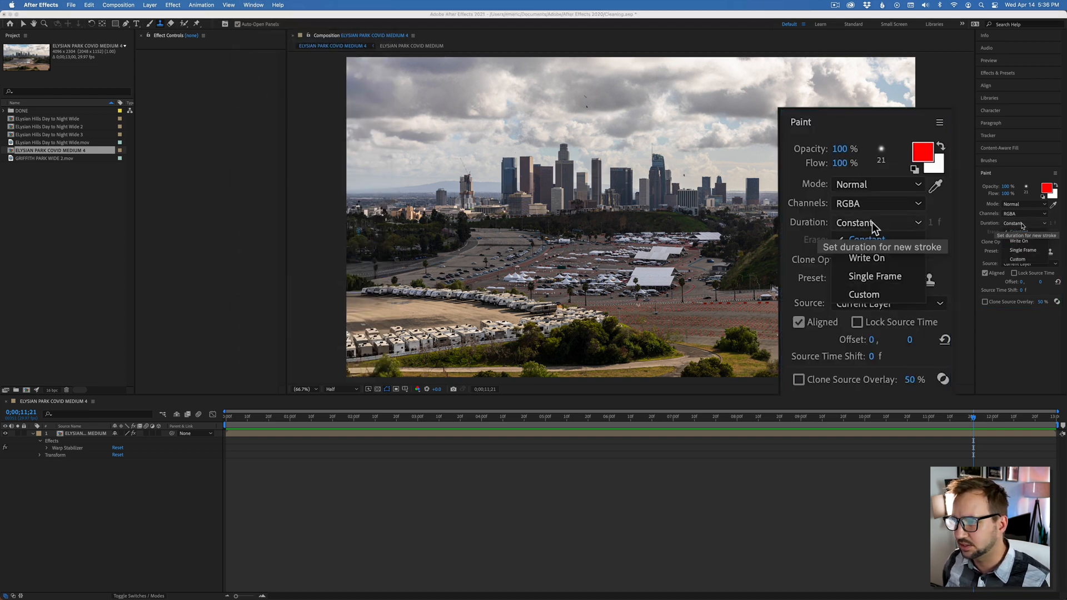
pyautogui.click(1024, 251)
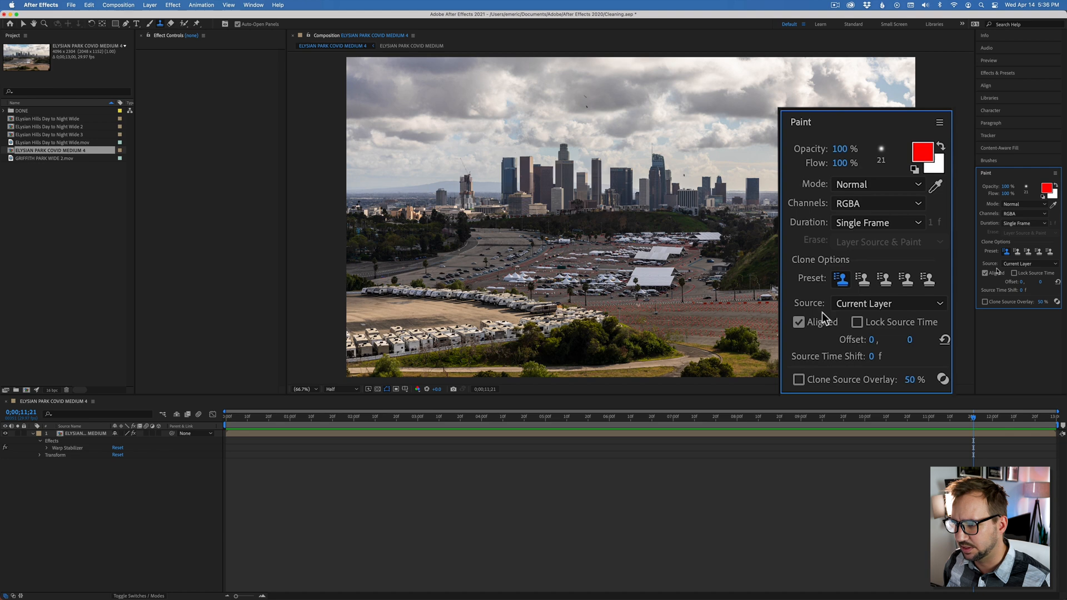
# Set the clone source time shift to 1 frame
pyautogui.click(1021, 290)
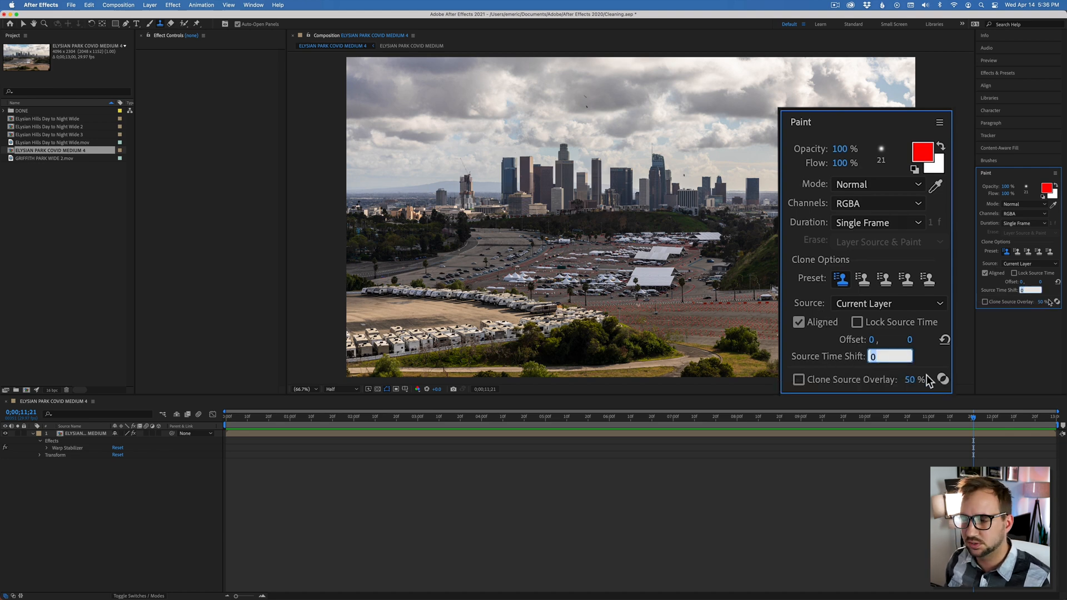
pyautogui.write('1')
pyautogui.press('Return')
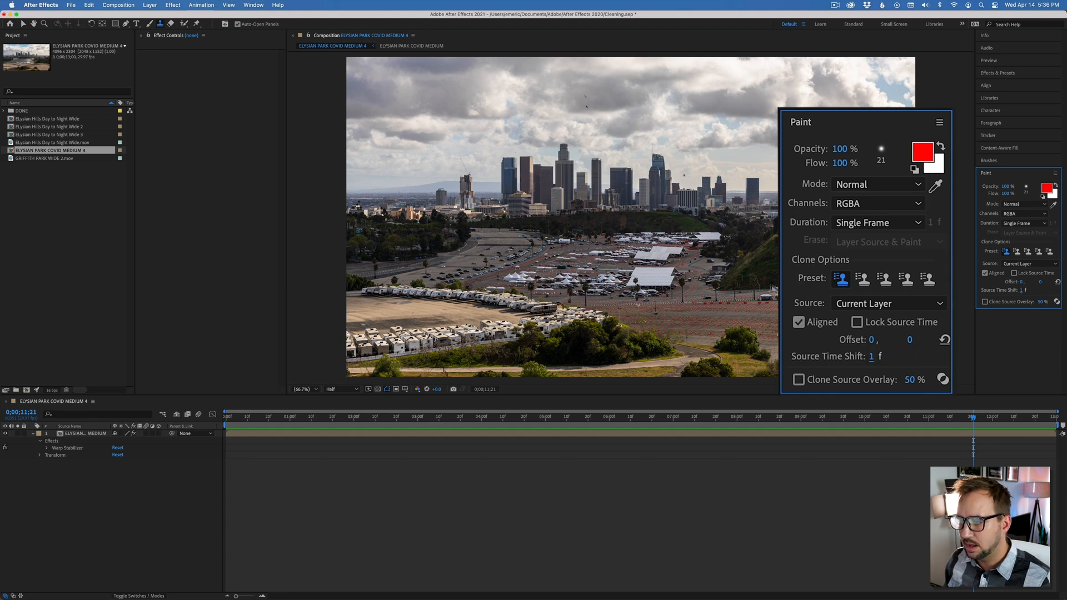
# Set the clone source time shift to -1 frame
pyautogui.click(1022, 290)
pyautogui.write('-1')
pyautogui.press('Return')
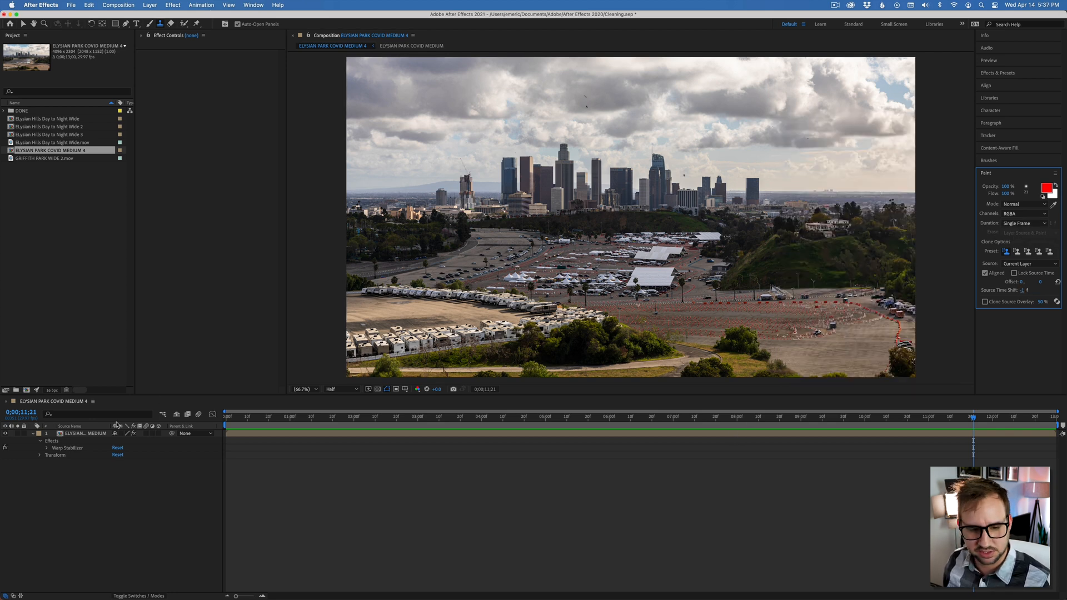
# Open the footage layer in its own Layer viewer and enlarge the viewer area, showing the layer at 100%
pyautogui.click(77, 434)
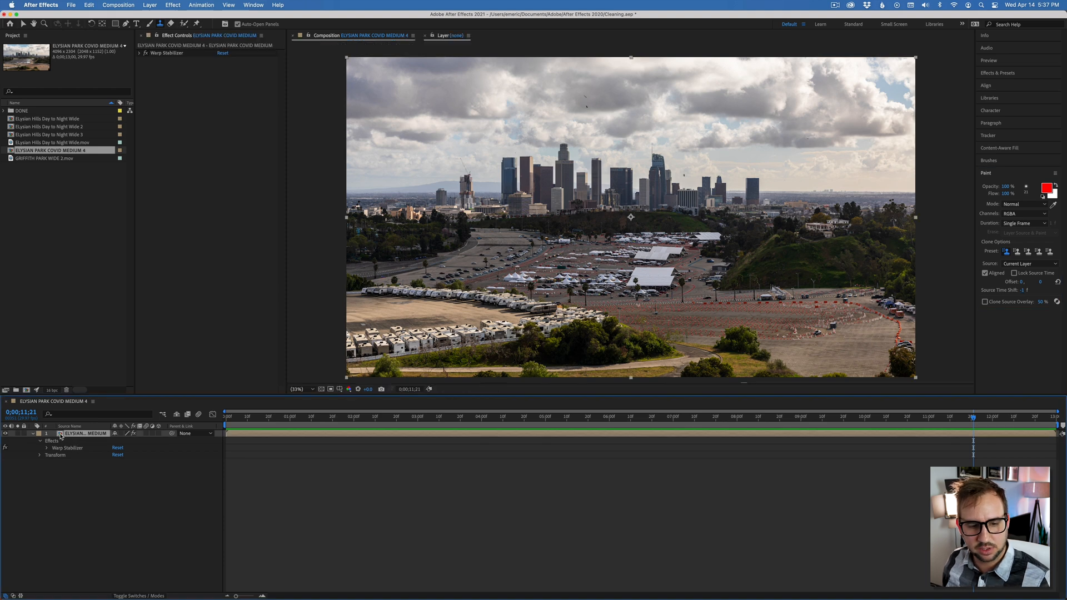
pyautogui.doubleClick(60, 437)
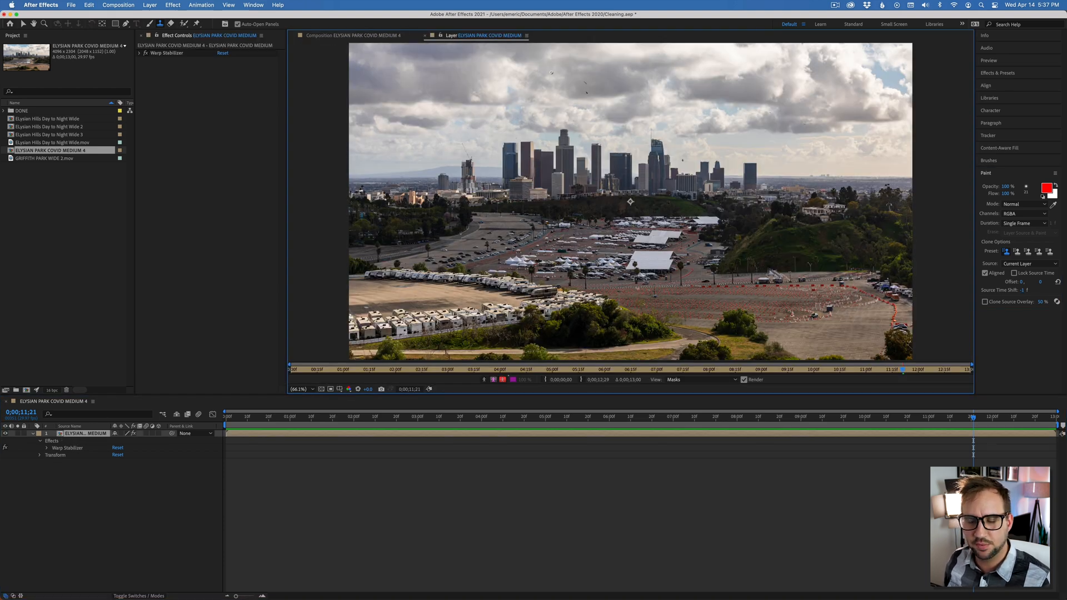
pyautogui.click(377, 36)
pyautogui.click(457, 36)
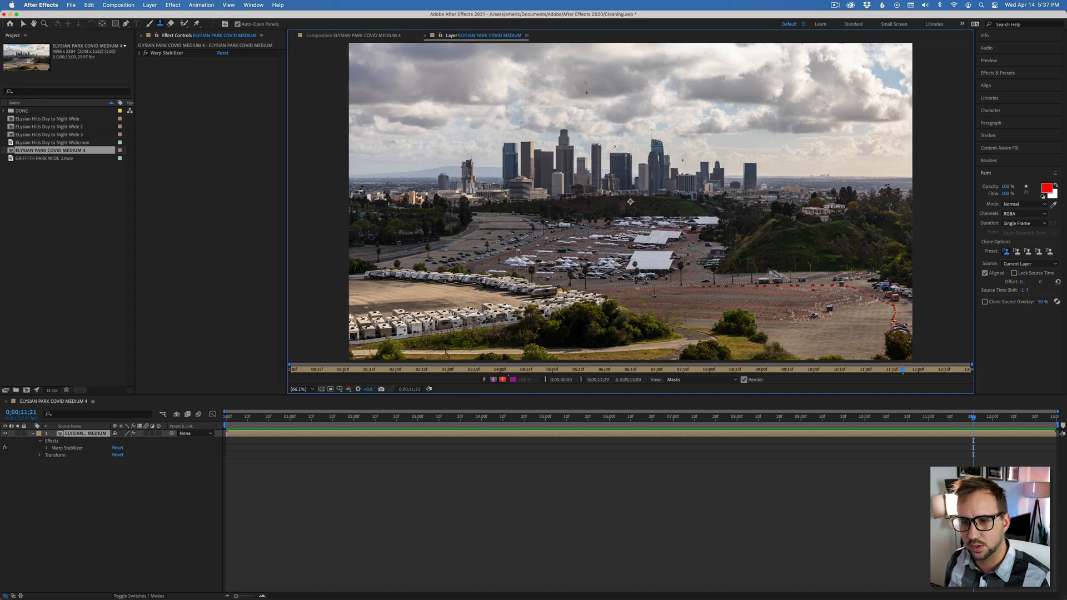
pyautogui.press('z')
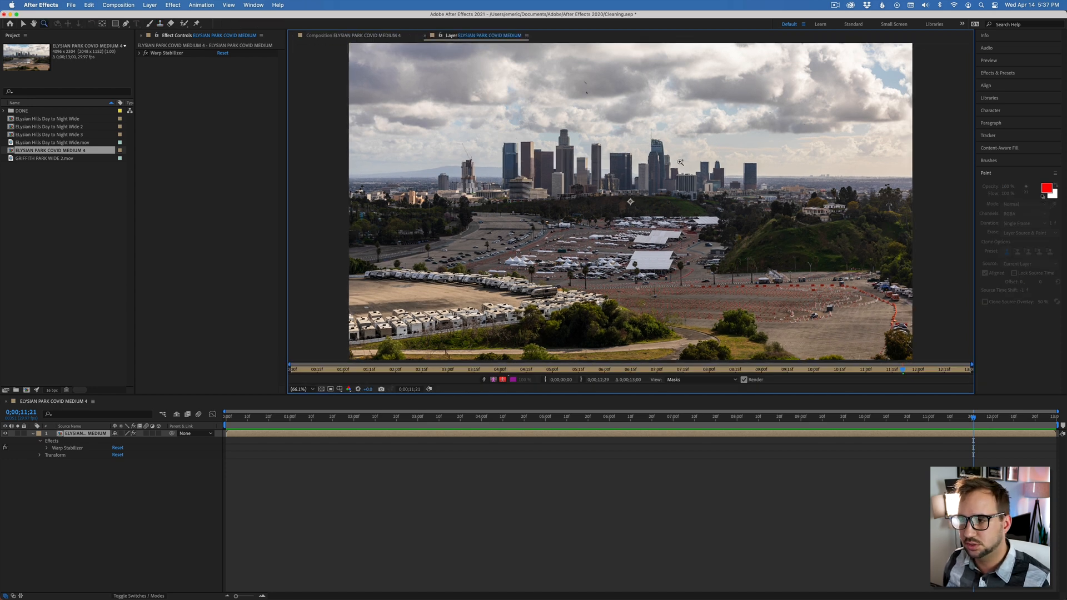
pyautogui.click(605, 192)
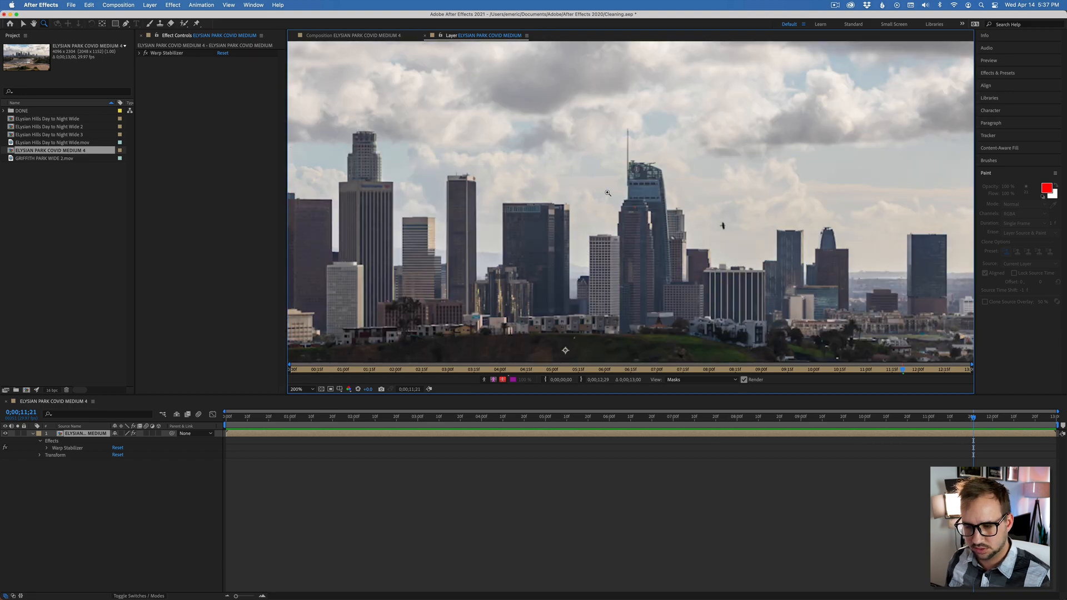
pyautogui.keyDown('alt'); pyautogui.click(608, 193); pyautogui.keyUp('alt')
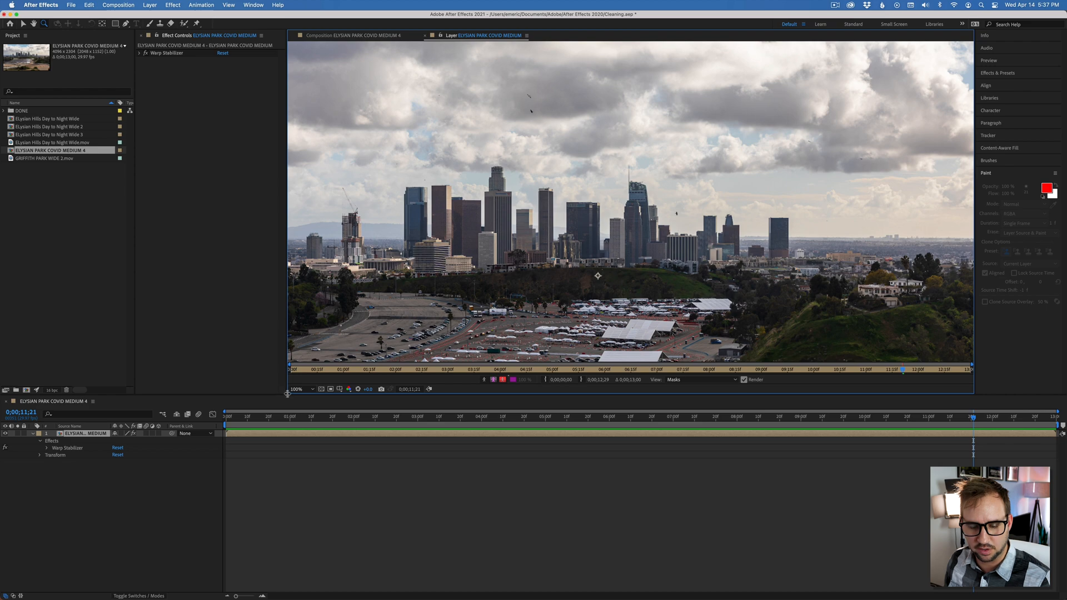
pyautogui.moveTo(287, 393); pyautogui.dragTo(107, 493)
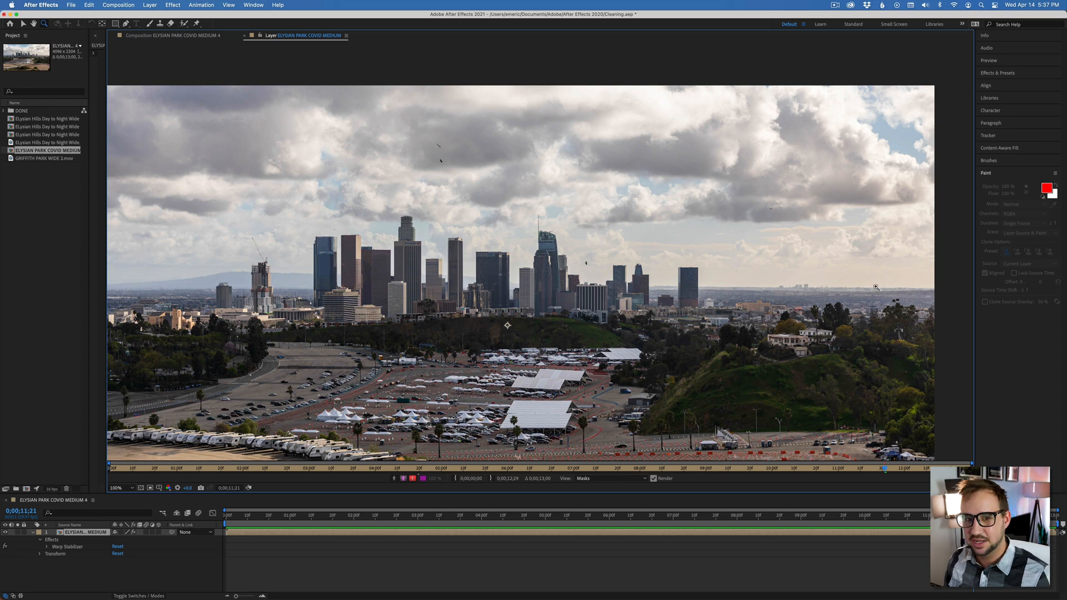
# Choose the soft round 27-pixel brush for the Clone Stamp tool
pyautogui.click(160, 23)
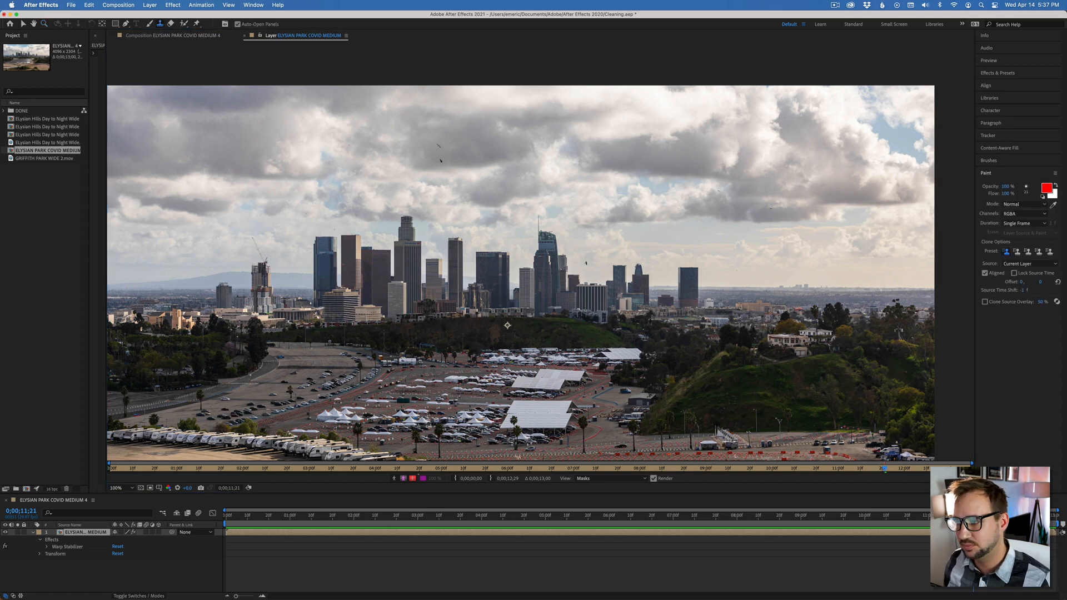
pyautogui.click(881, 149)
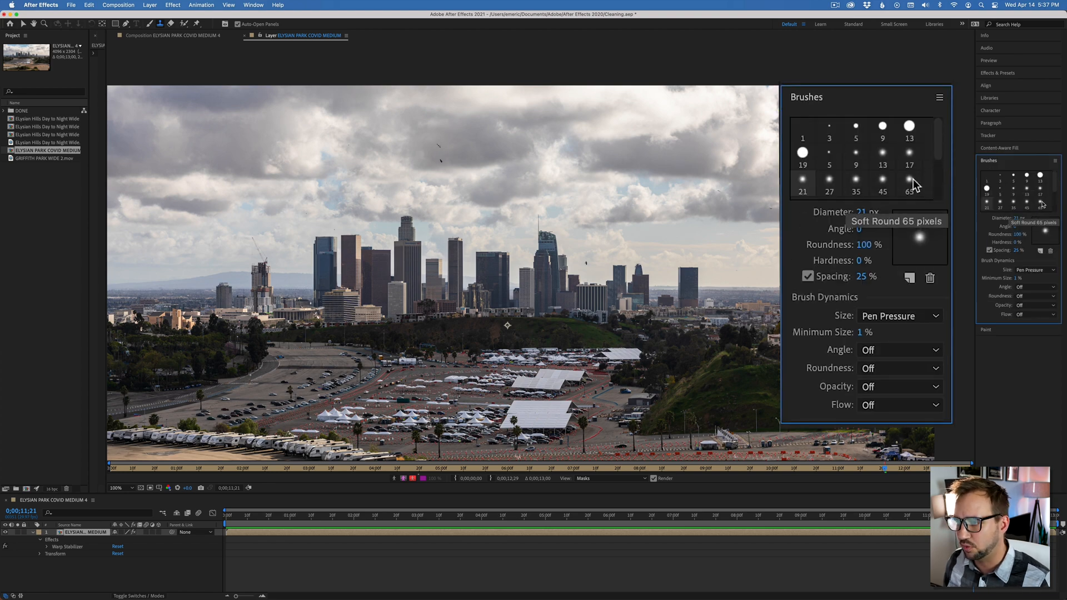
pyautogui.click(910, 179)
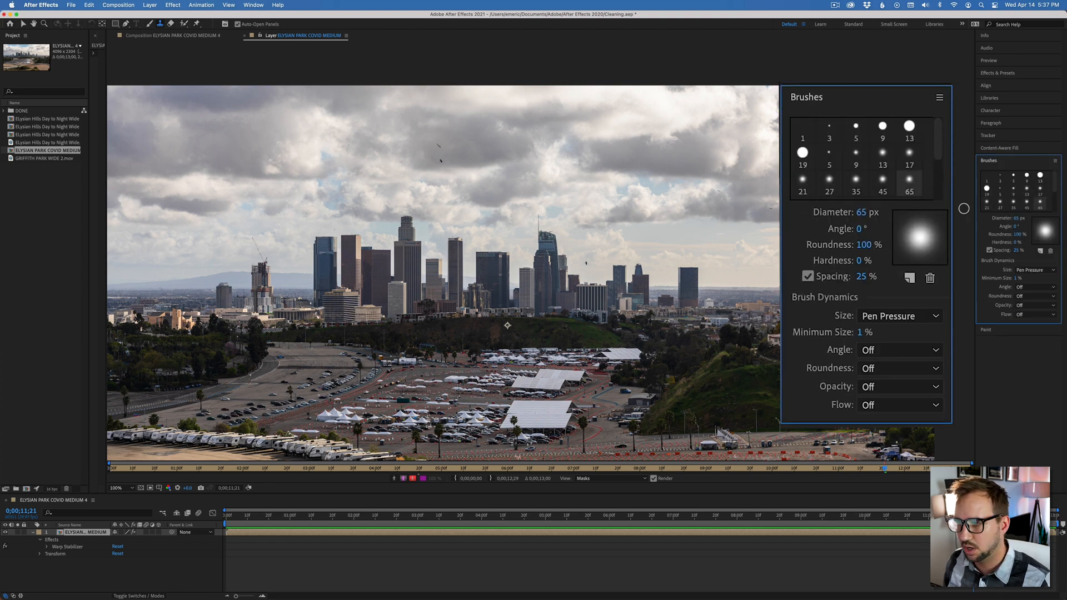
pyautogui.click(856, 183)
pyautogui.click(829, 181)
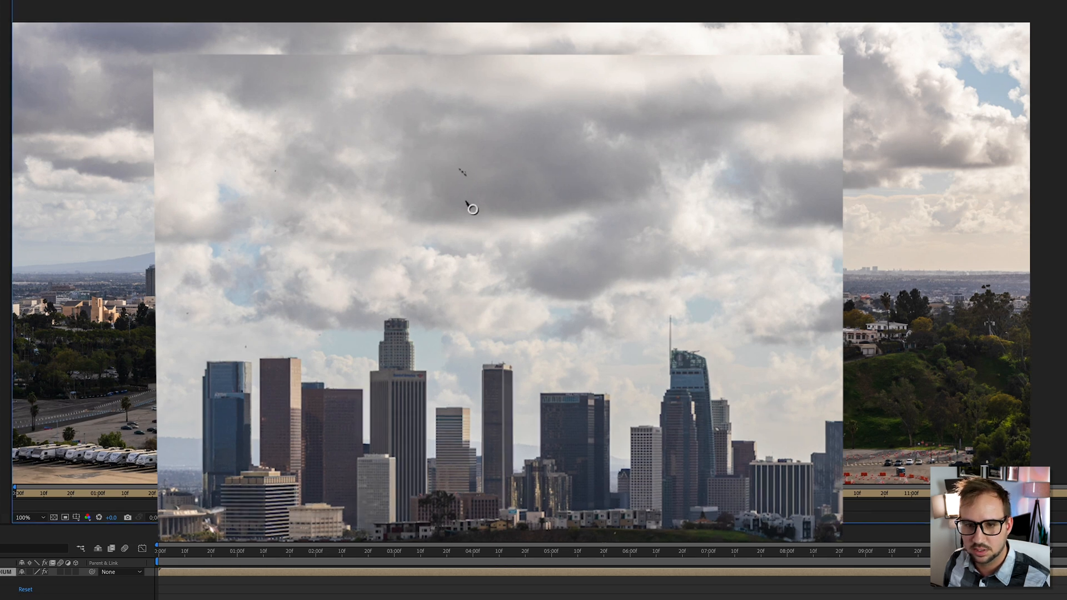
# Clone out the two birds in the clouds above the skyline at 0;00;11;21
pyautogui.moveTo(469, 208); pyautogui.dragTo(473, 211)
pyautogui.moveTo(459, 169); pyautogui.dragTo(469, 178)
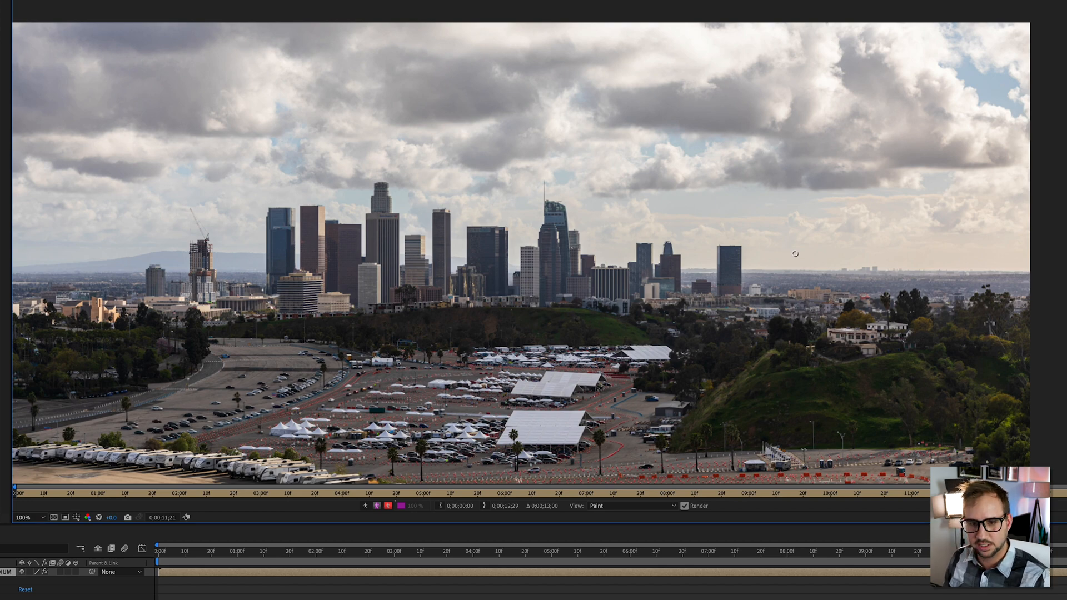
# Clone out the two birds in the clouds on the following frame, 0;00;11;22
pyautogui.press('pagedown')
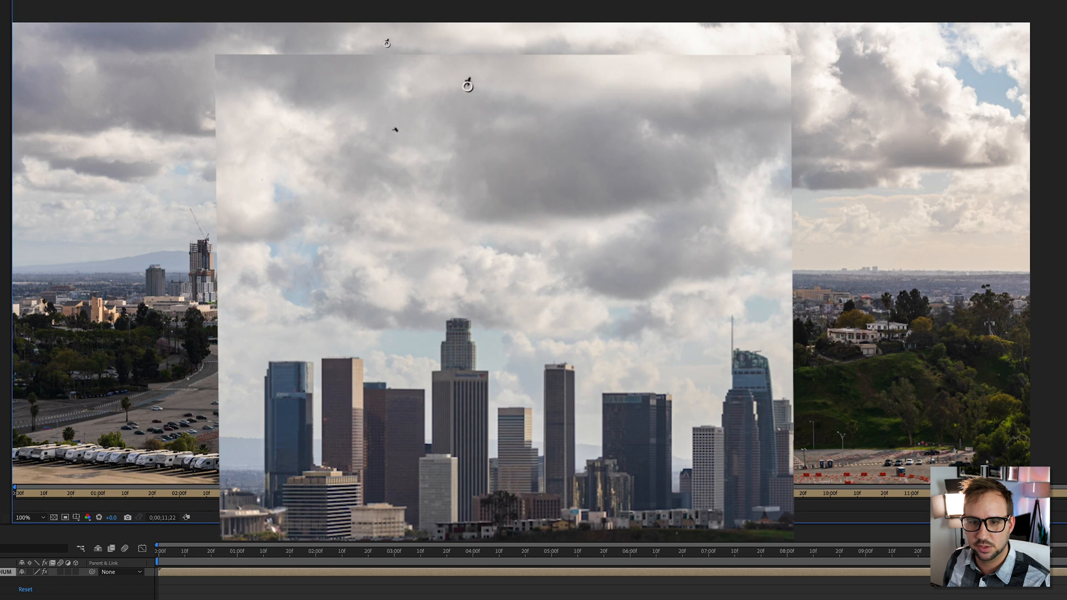
pyautogui.keyDown('alt'); pyautogui.click(471, 81); pyautogui.keyUp('alt')
pyautogui.click(396, 130)
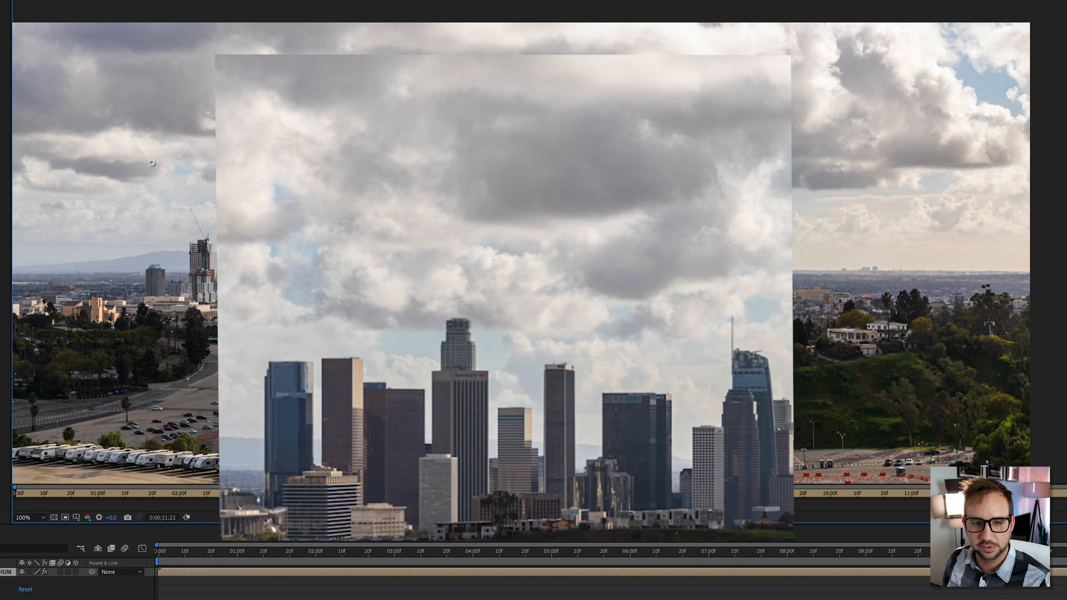
# Clone out the bird in the clouds high above the skyline at 0;00;11;23
pyautogui.press('pagedown')
pyautogui.keyDown('alt'); pyautogui.click(578, 77); pyautogui.keyUp('alt')
pyautogui.click(558, 61)
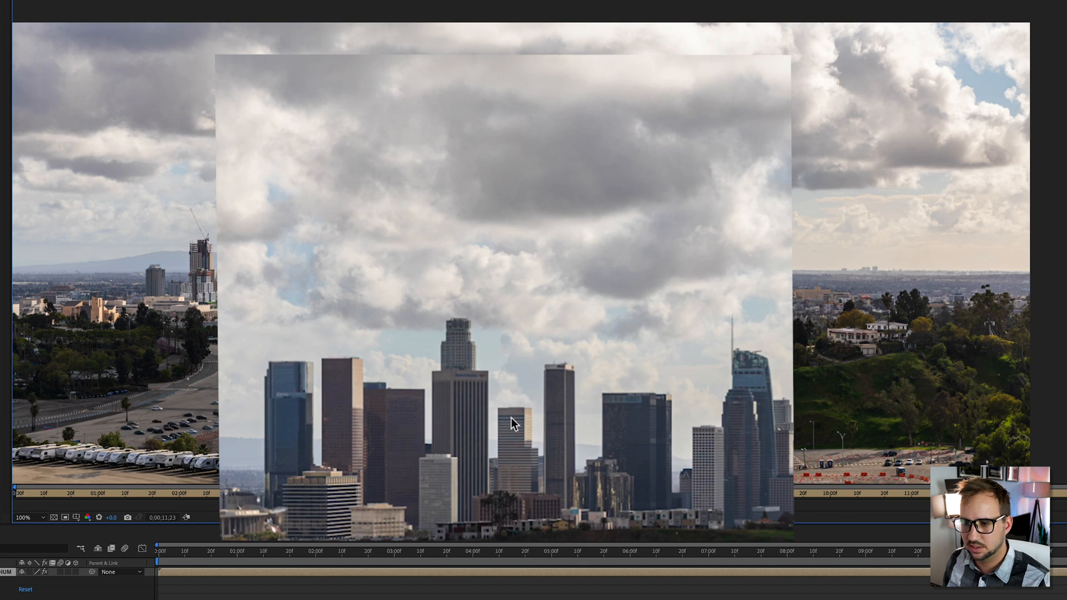
# Check the sky for remaining birds frame by frame up to 0;00;11;28
pyautogui.press('pagedown')
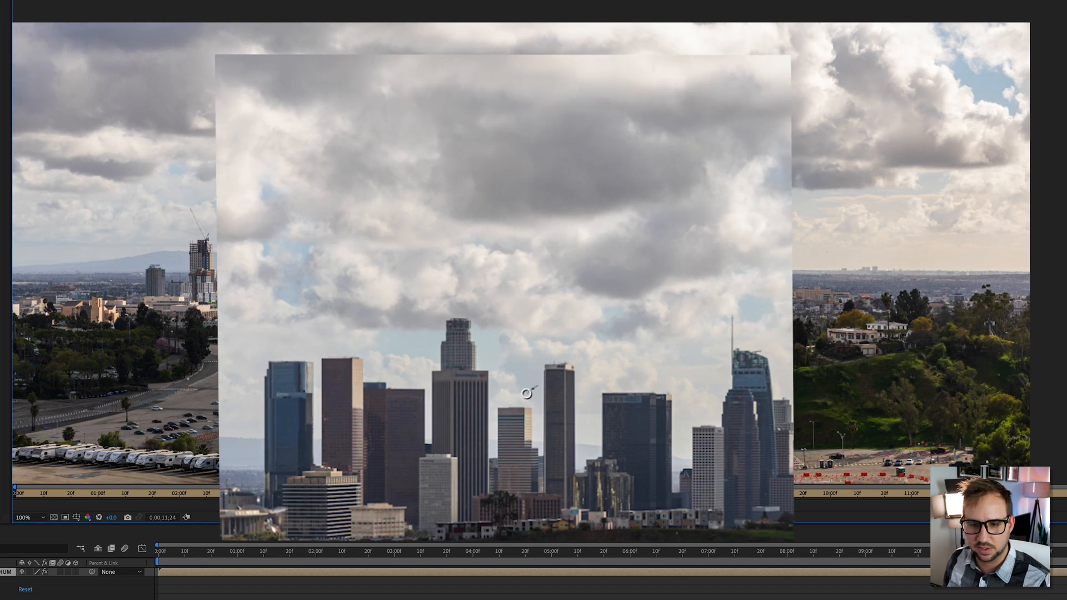
pyautogui.press('pagedown')
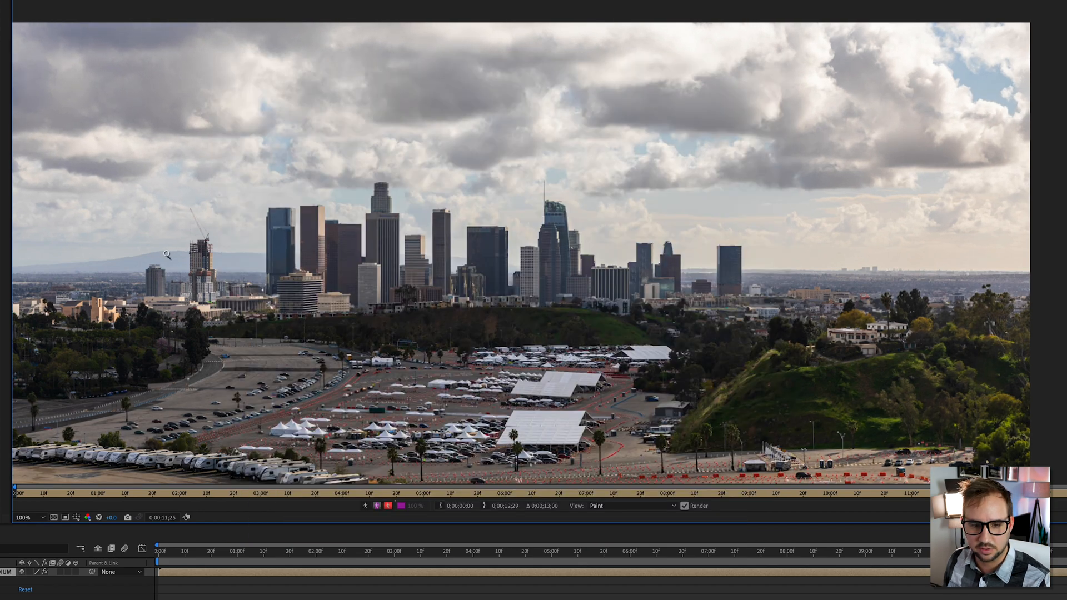
pyautogui.press('pagedown')
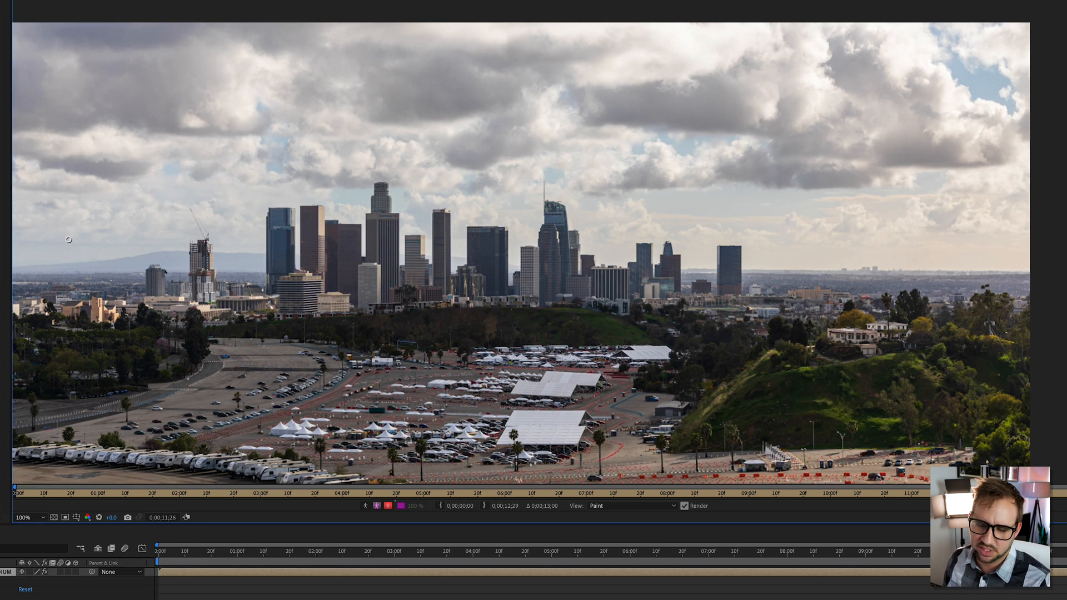
pyautogui.press('pagedown')
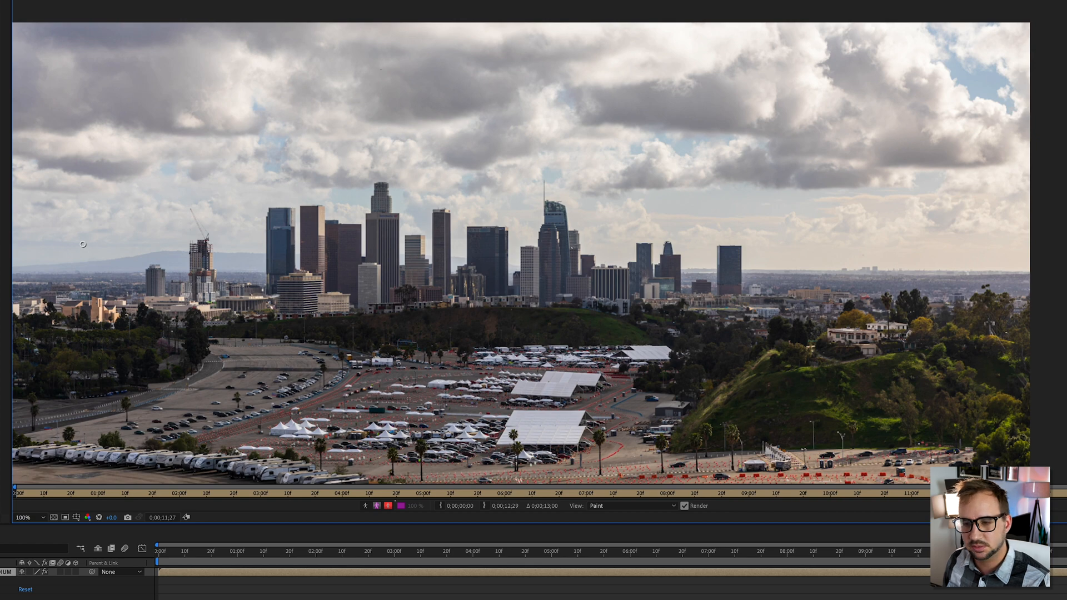
pyautogui.press('pagedown')
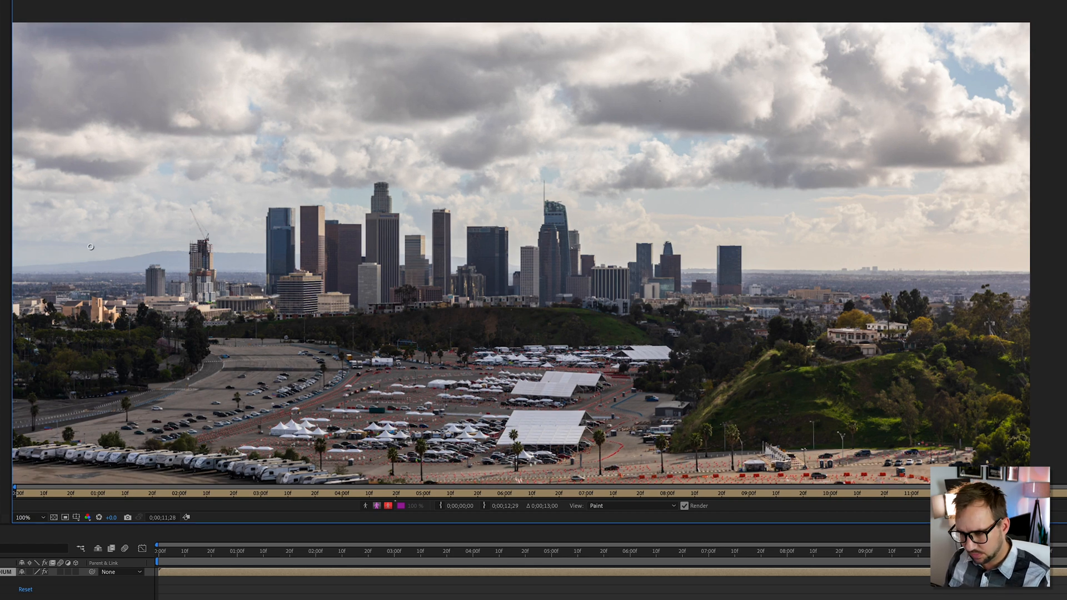
# Go back to 0;00;11;16 and clone out the birds in the sky to the right of the skyline
pyautogui.press('pageup')
pyautogui.press('pageup')
pyautogui.press('pageup')
pyautogui.press('pageup')
pyautogui.press('pageup')
pyautogui.press('pageup')
pyautogui.press('pageup')
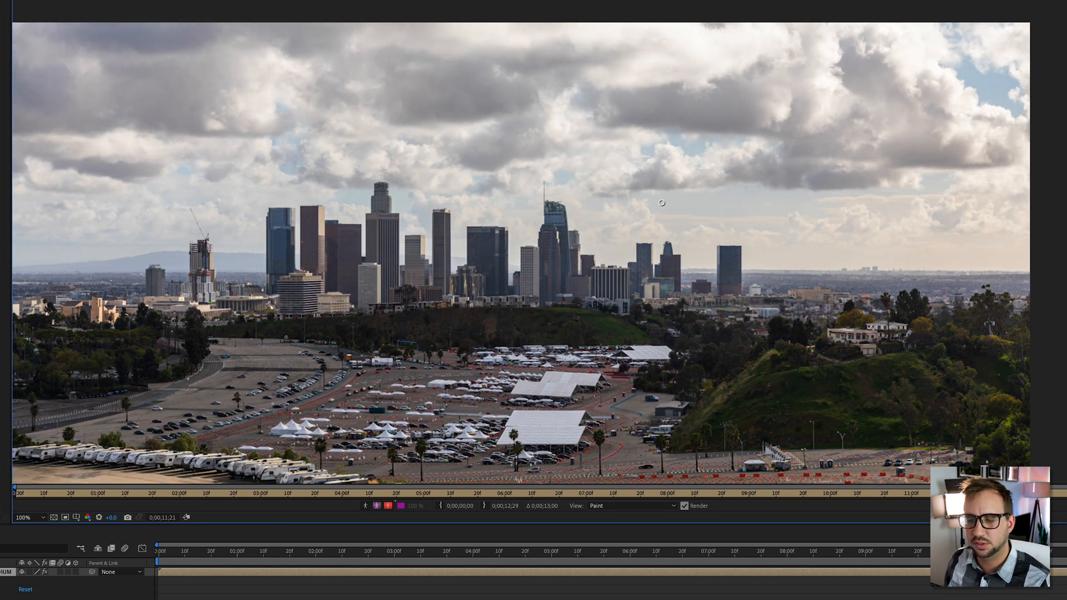
pyautogui.press('pageup')
pyautogui.press('pageup')
pyautogui.press('pageup')
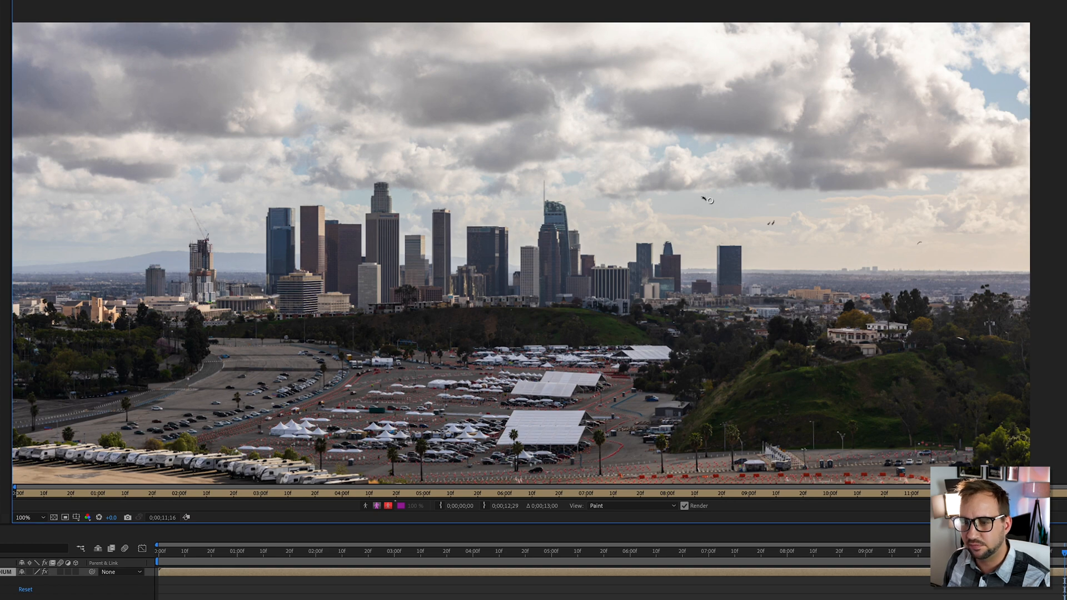
pyautogui.moveTo(773, 222); pyautogui.dragTo(772, 226)
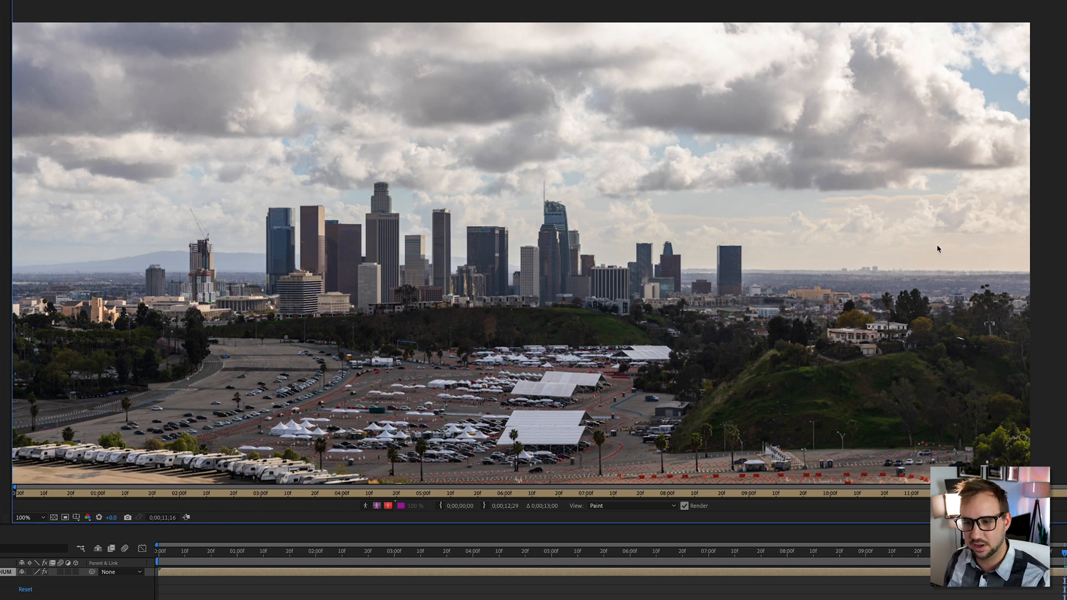
# Clone out the bird beside the dark central tower at 0;00;11;15 and continue backwards through the preceding frames
pyautogui.press('pageup')
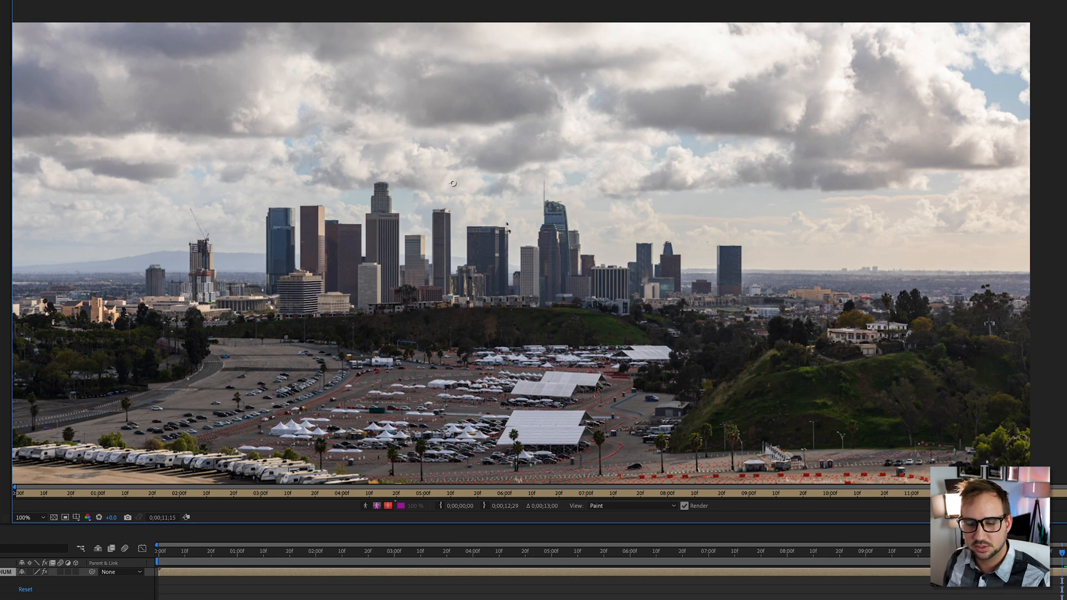
pyautogui.click(528, 200)
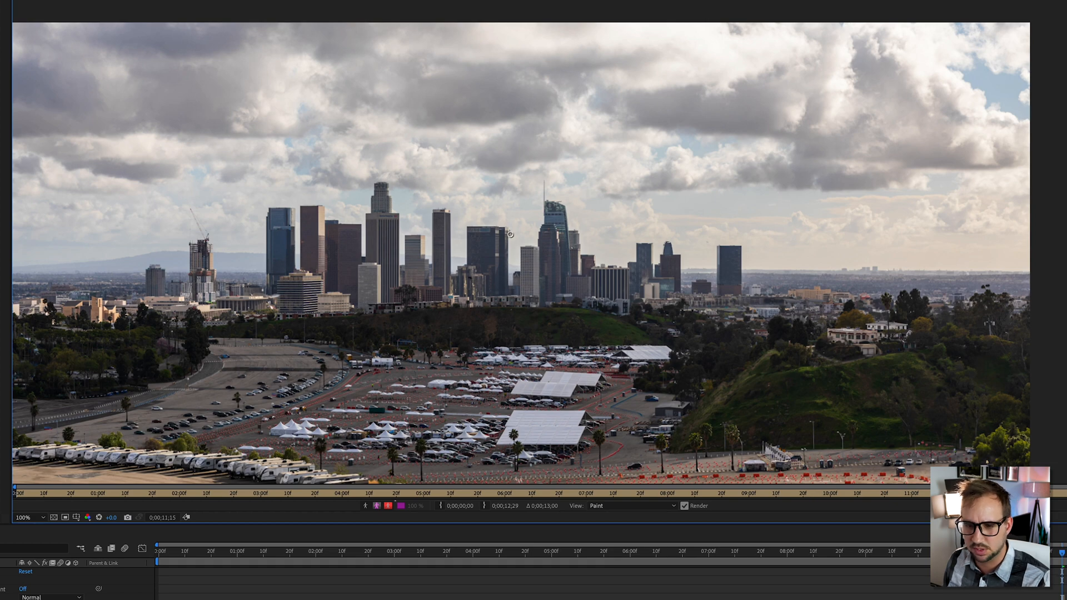
pyautogui.press('pageup')
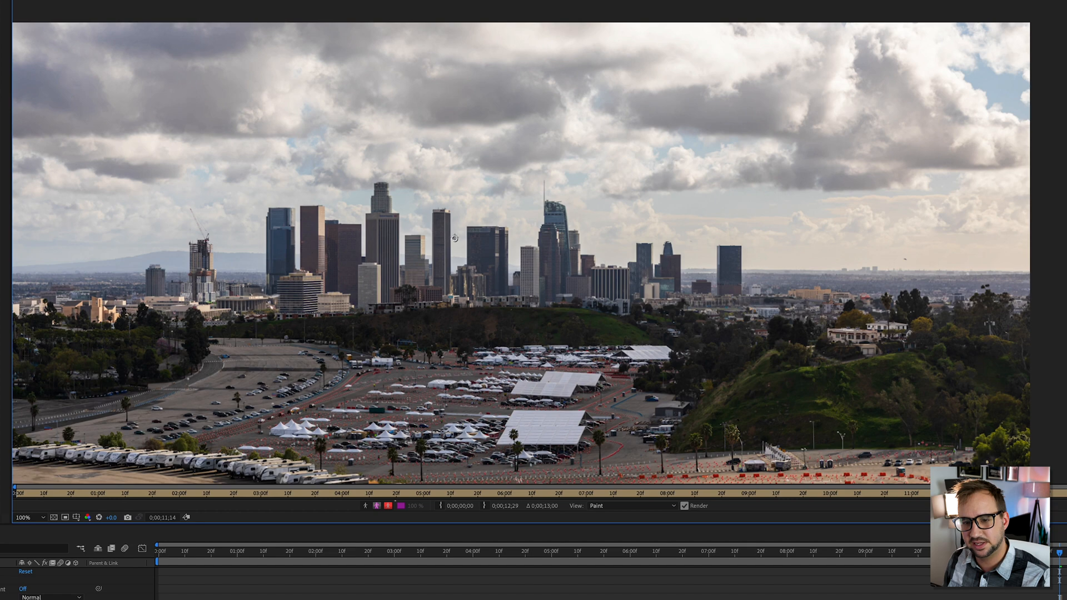
pyautogui.press('pageup')
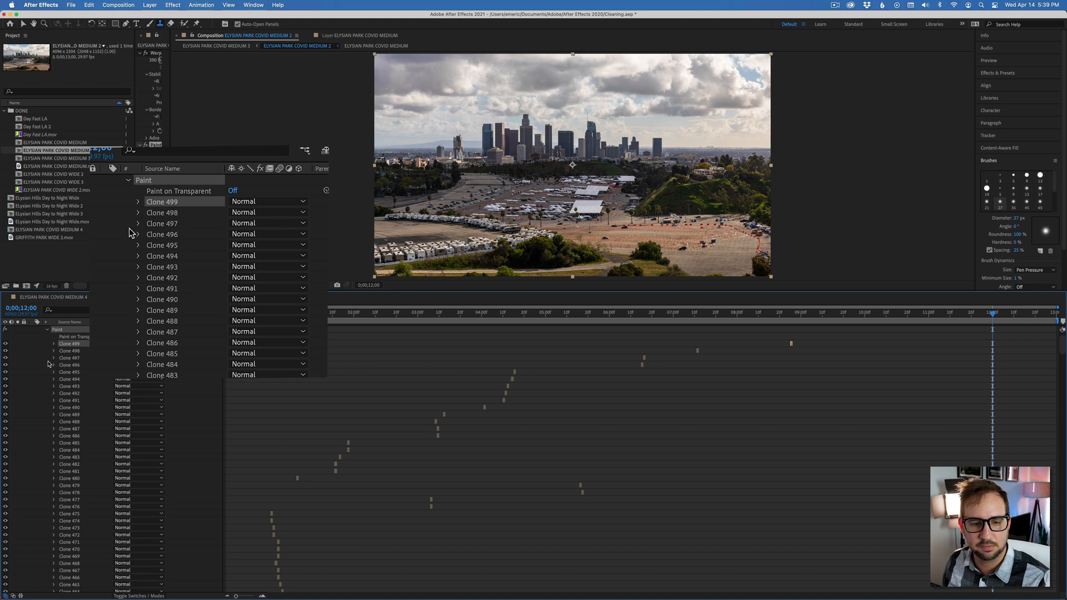
# Move the current time to 0;00;00;22 and review the long list of Clone strokes in the Paint effect
pyautogui.moveTo(993, 313); pyautogui.dragTo(272, 313)
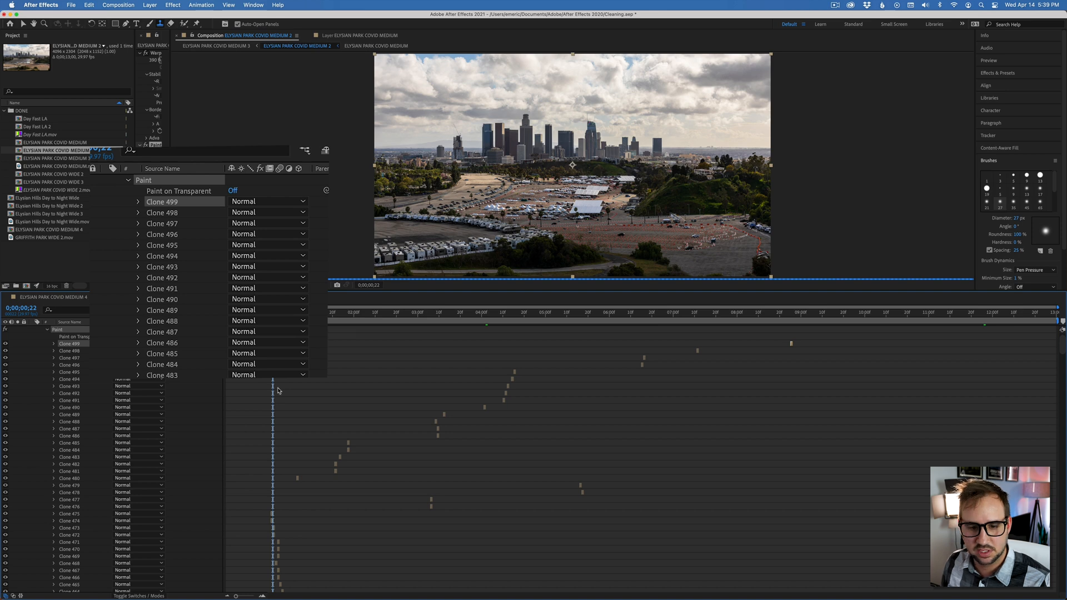
pyautogui.scroll(-10, 116, 408)
pyautogui.scroll(-20, 116, 407)
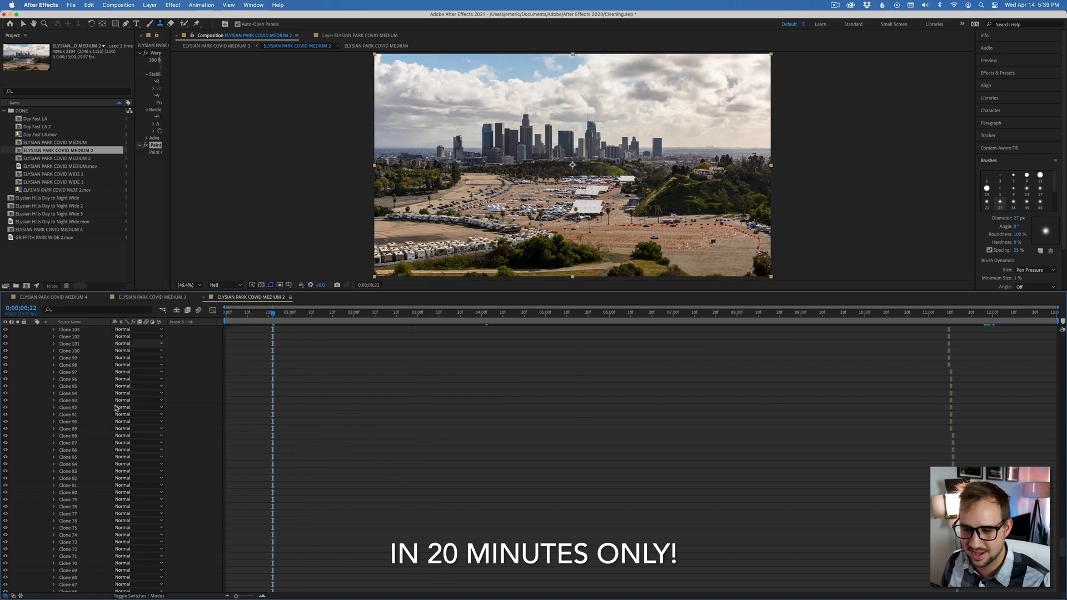
pyautogui.scroll(-6, 116, 408)
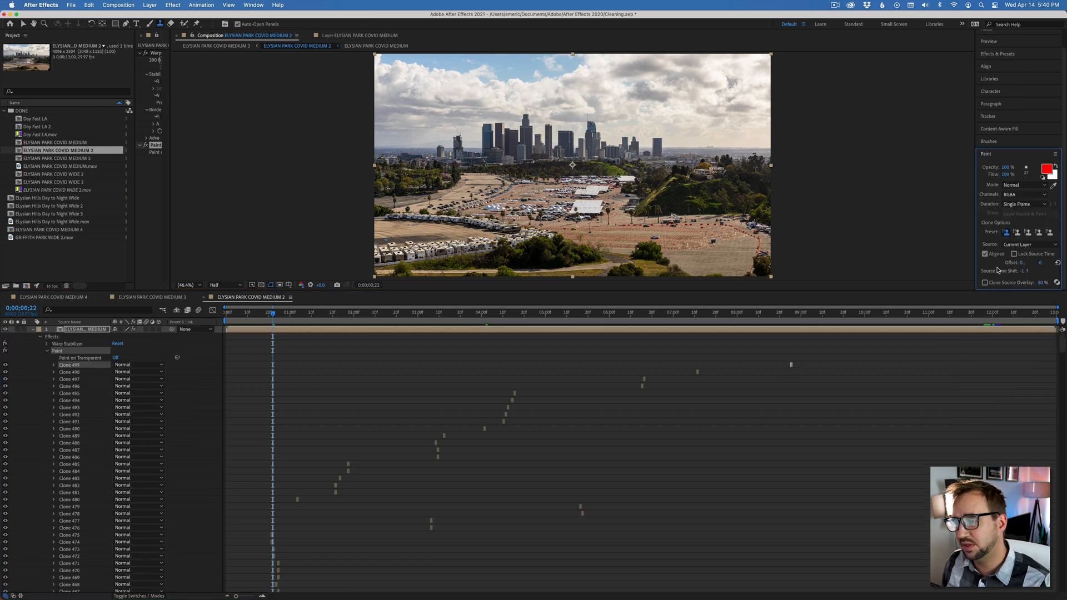
# Try a Source Time Shift of 2 frames in the clone options, and restore it to 1 frame
pyautogui.click(1021, 272)
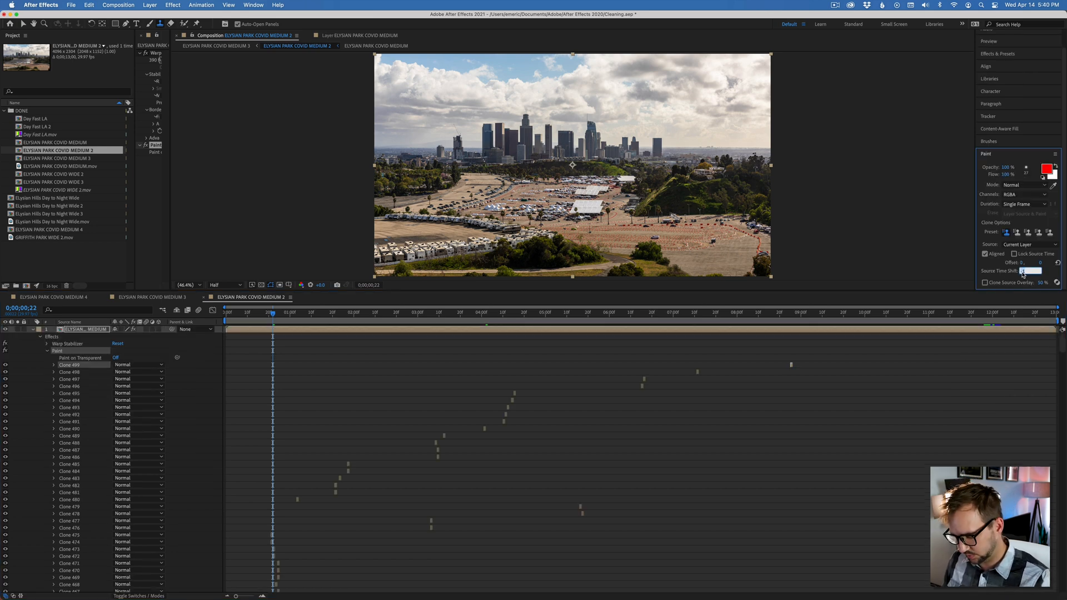
pyautogui.press('Return')
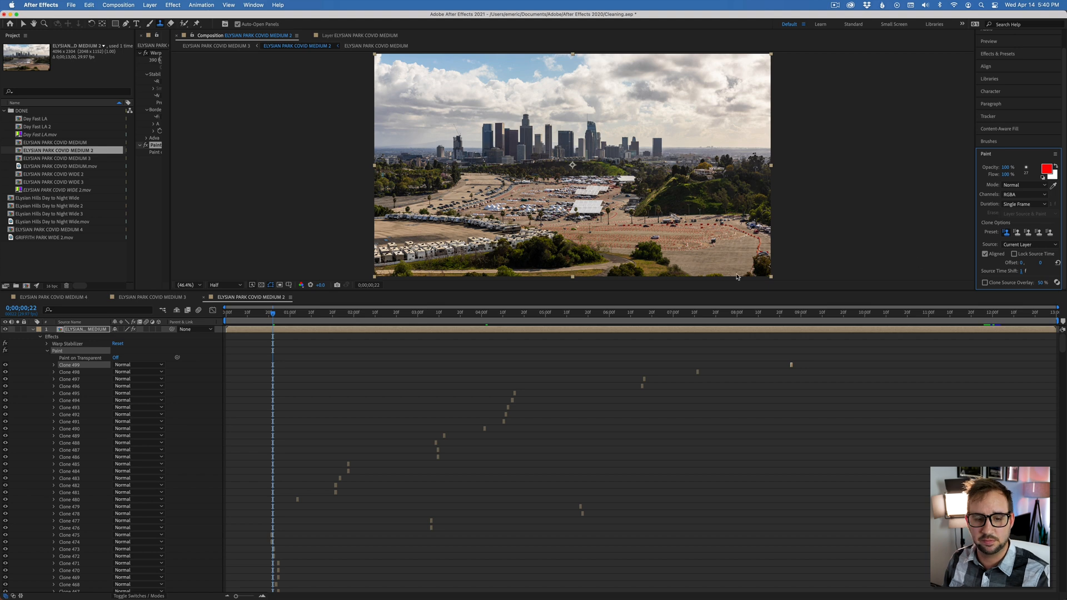
pyautogui.click(1022, 271)
pyautogui.write('2')
pyautogui.press('Return')
pyautogui.click(1022, 271)
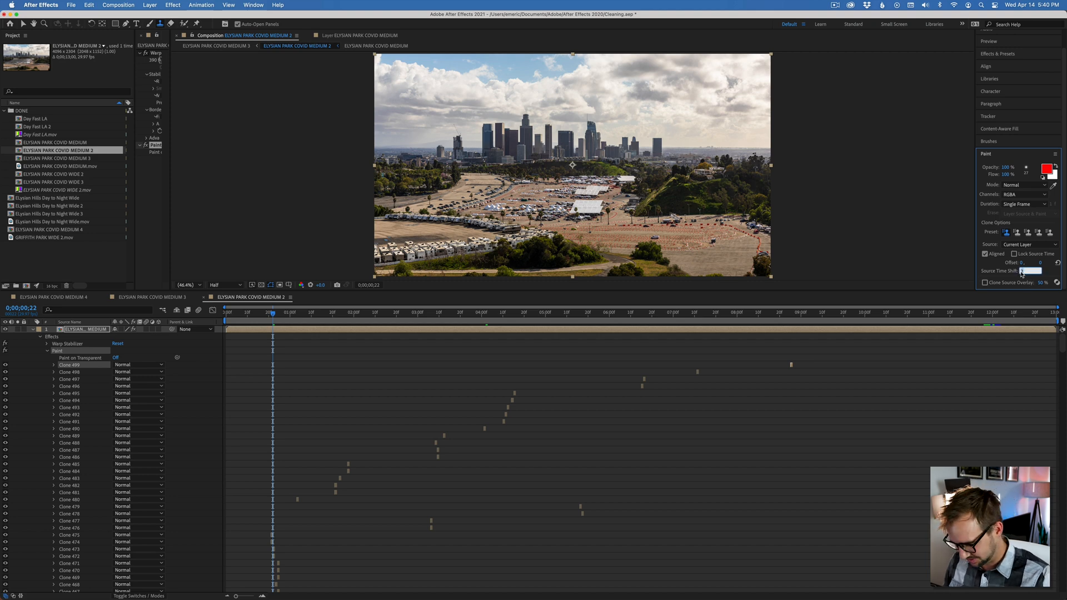
pyautogui.write('1')
pyautogui.press('Return')
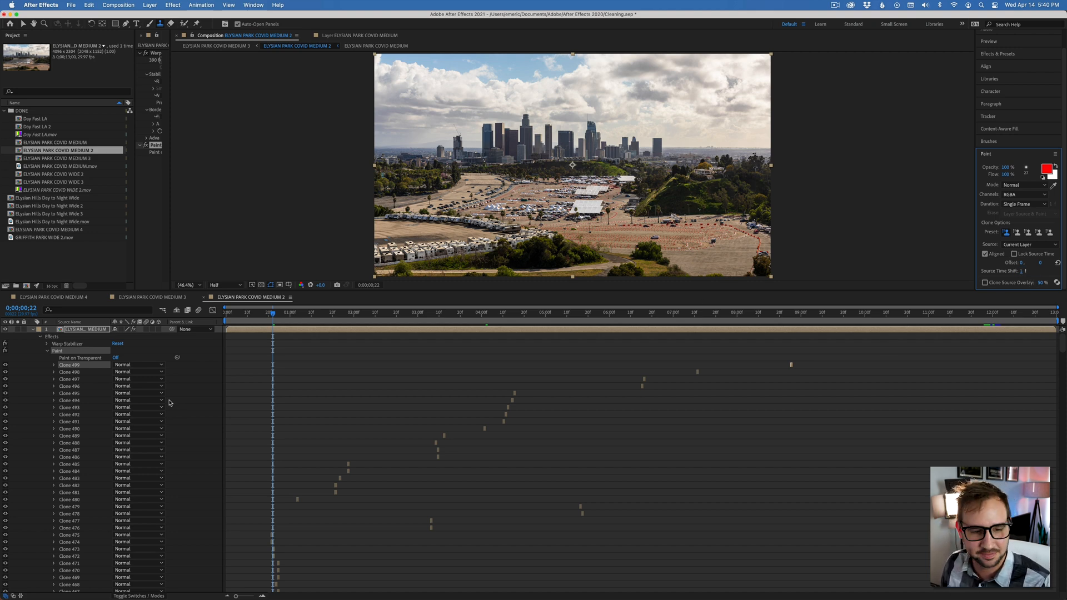
# Collapse the footage layer's Effects group and enlarge the composition viewer
pyautogui.click(40, 336)
pyautogui.click(119, 391)
pyautogui.moveTo(397, 290); pyautogui.dragTo(402, 364)
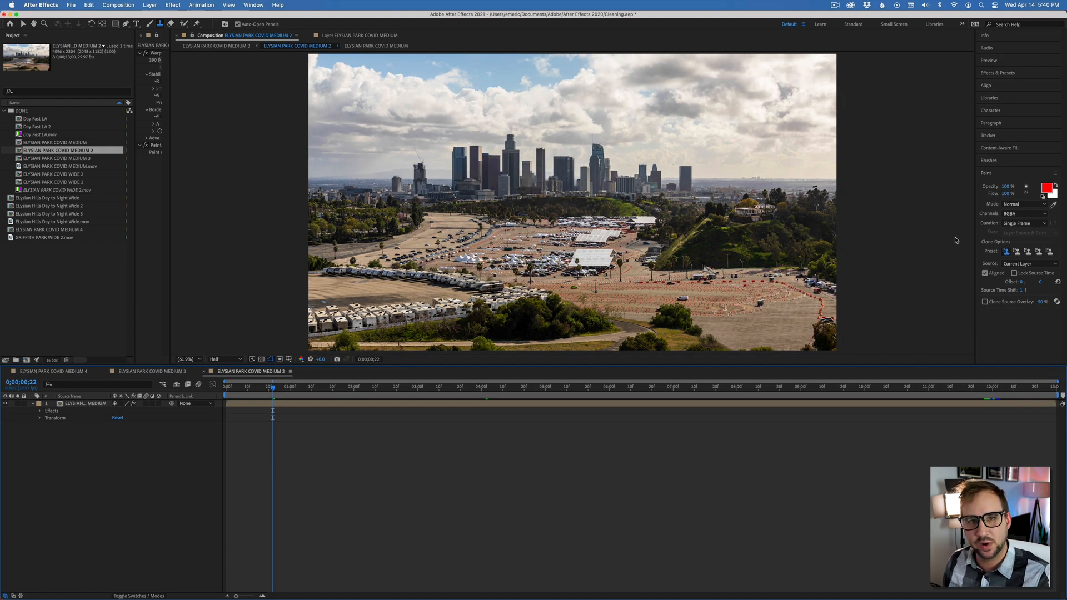
# Duplicate the footage layer, trim the copy to a single frame from slightly later, and place it at 0;00;00;22
pyautogui.click(91, 404)
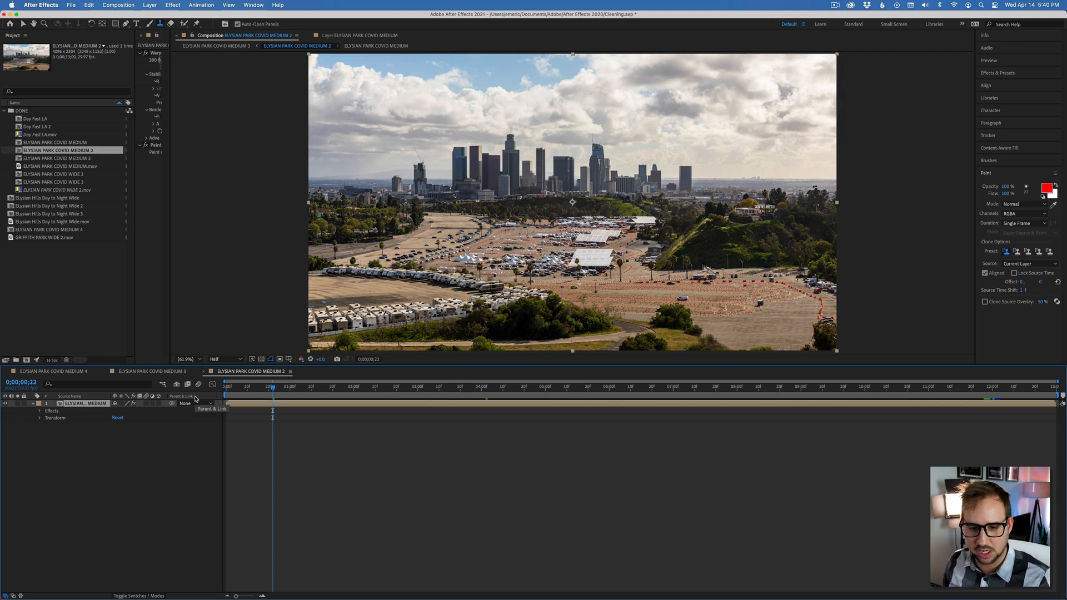
pyautogui.press('super+d')
pyautogui.moveTo(1057, 404); pyautogui.dragTo(282, 403)
pyautogui.press('=')
pyautogui.press('=')
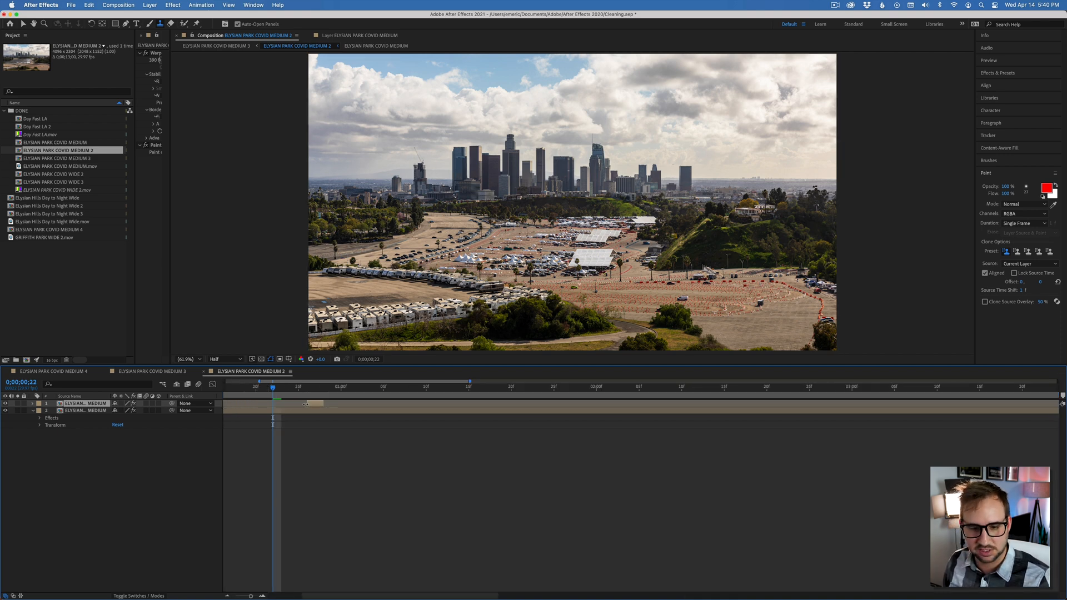
pyautogui.moveTo(287, 405); pyautogui.dragTo(308, 404)
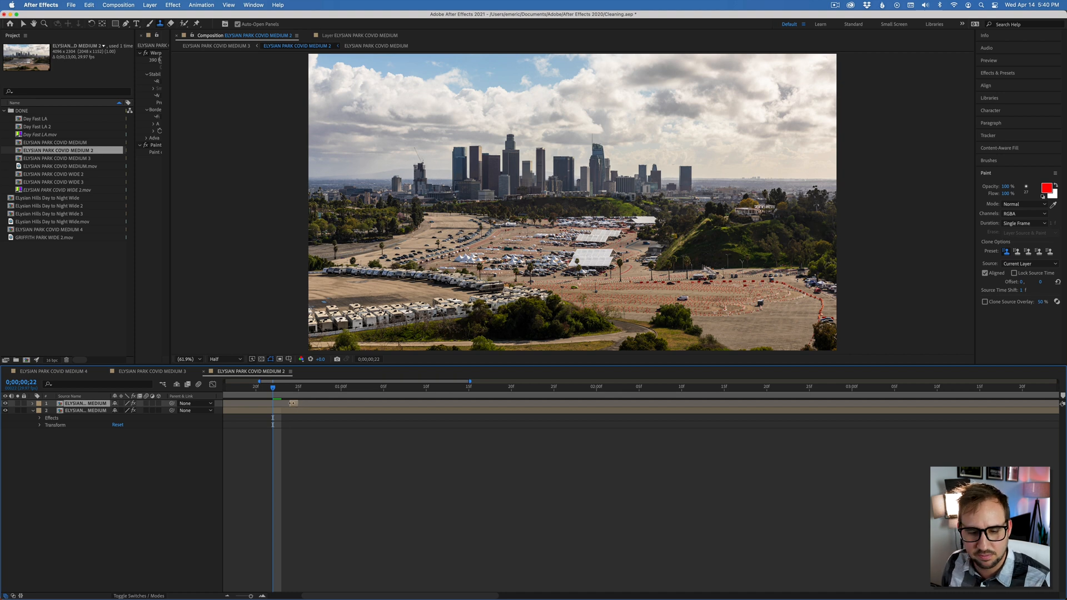
pyautogui.moveTo(295, 407); pyautogui.dragTo(286, 404)
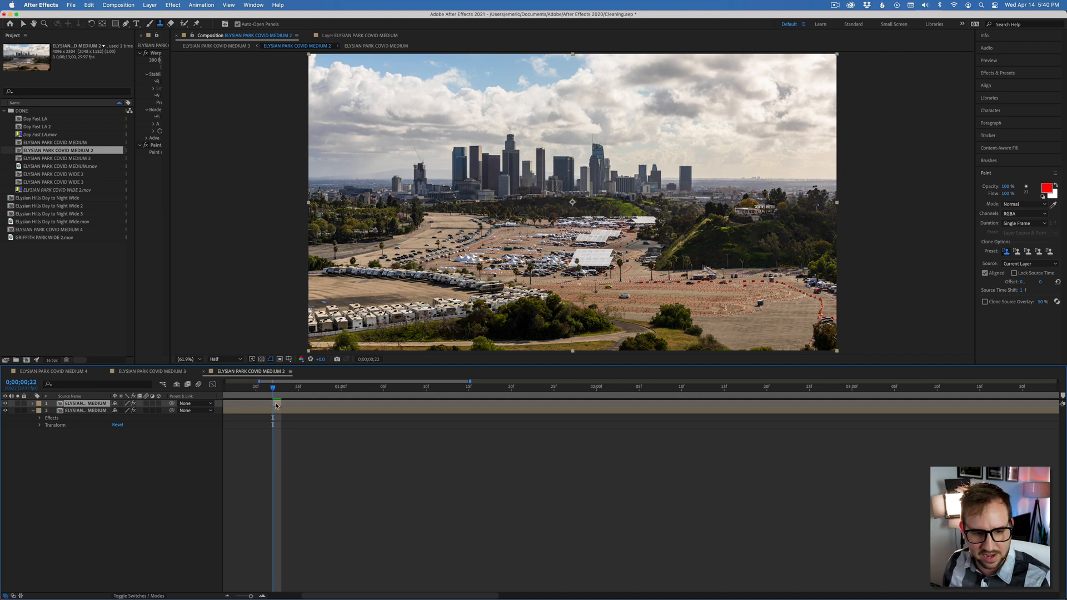
# Hide the one-frame copy, mask it around the white van in the parking lot, and show it again to cover the van
pyautogui.click(5, 404)
pyautogui.press('z')
pyautogui.click(685, 304)
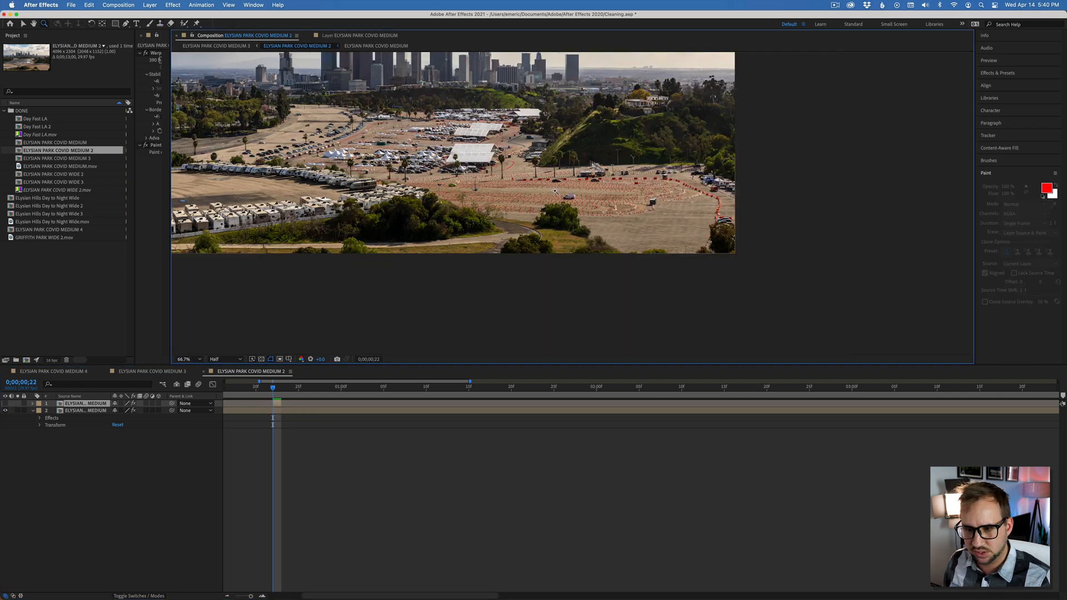
pyautogui.doubleClick(536, 199)
pyautogui.press('g')
pyautogui.click(548, 182)
pyautogui.click(578, 201)
pyautogui.click(587, 194)
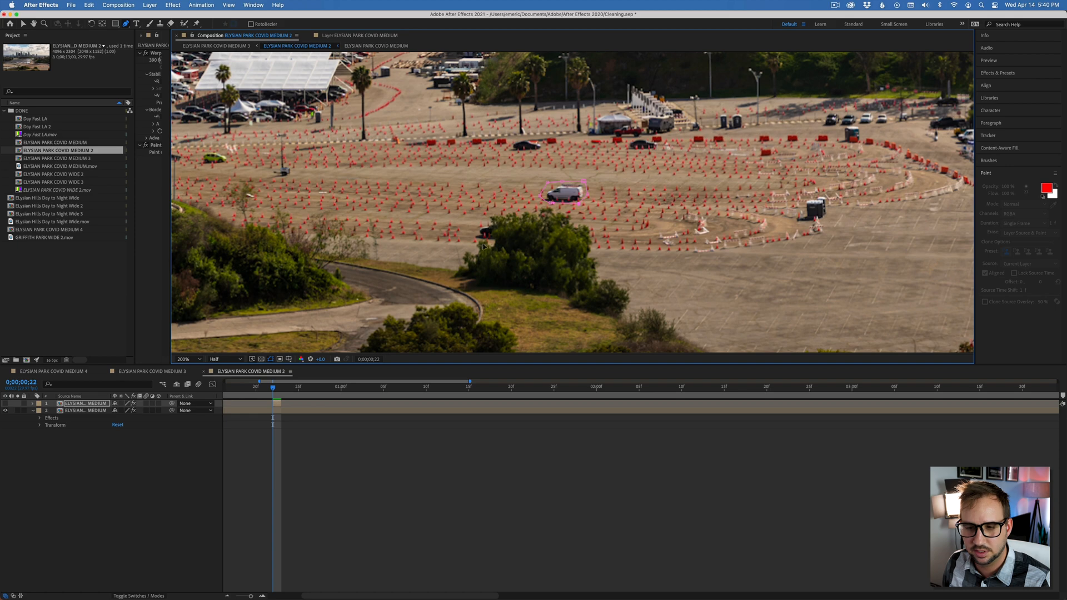
pyautogui.click(5, 403)
pyautogui.click(108, 454)
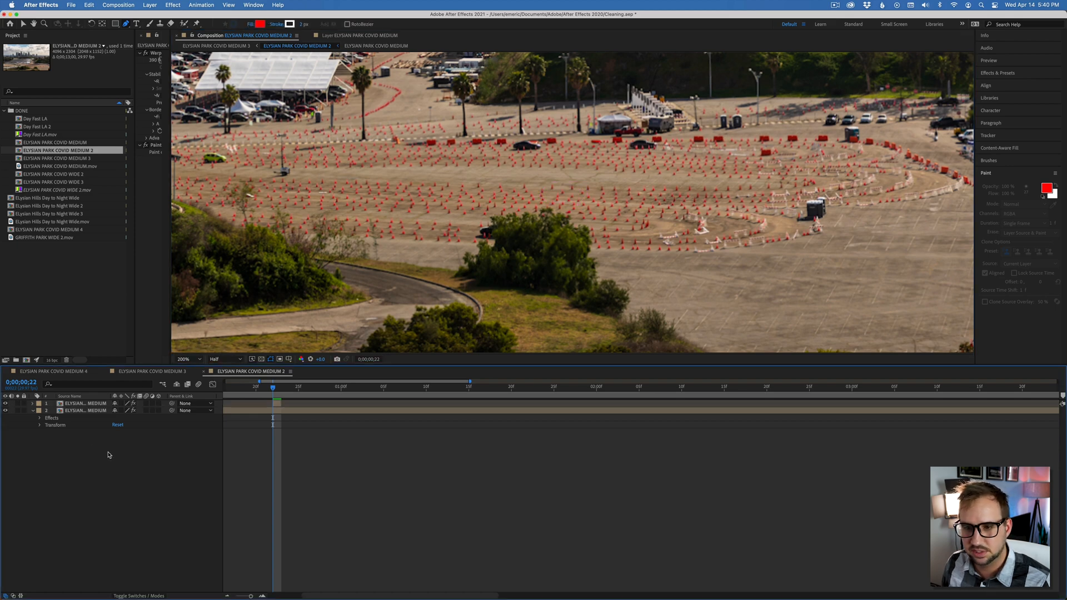
# Fit the whole composition in the viewer
pyautogui.press('z')
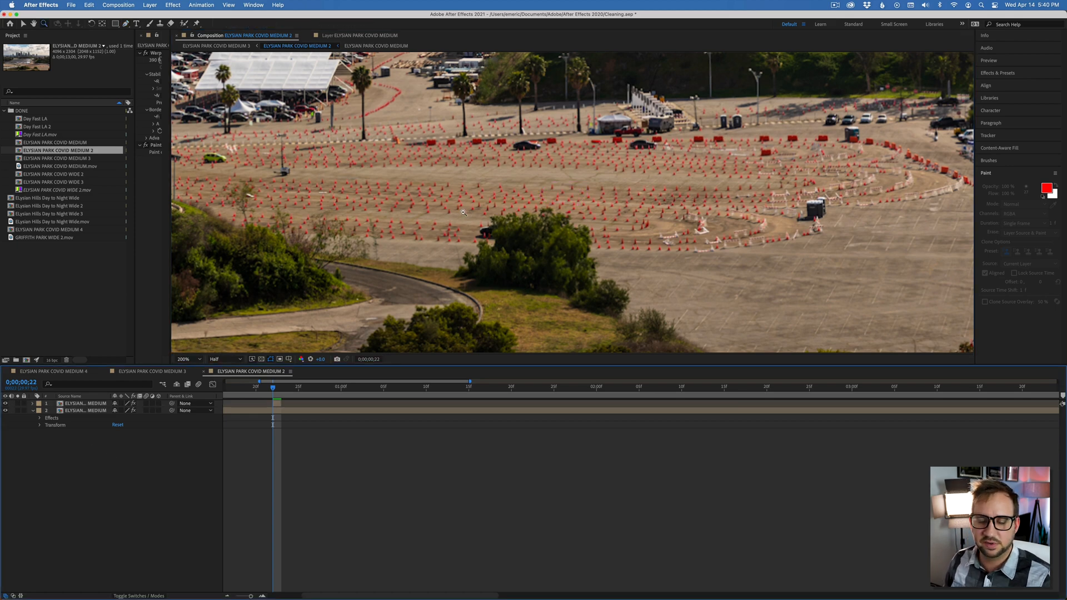
pyautogui.keyDown('alt'); pyautogui.click(463, 212); pyautogui.keyUp('alt')
pyautogui.keyDown('alt'); pyautogui.click(463, 212); pyautogui.keyUp('alt')
pyautogui.click(184, 360)
pyautogui.click(202, 373)
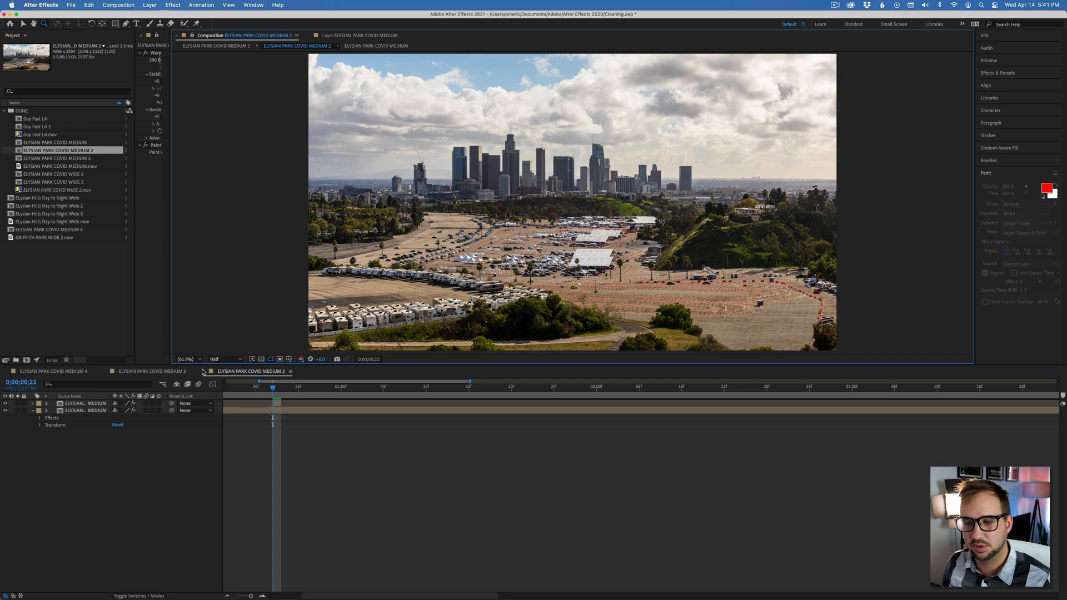
pyautogui.click(159, 24)
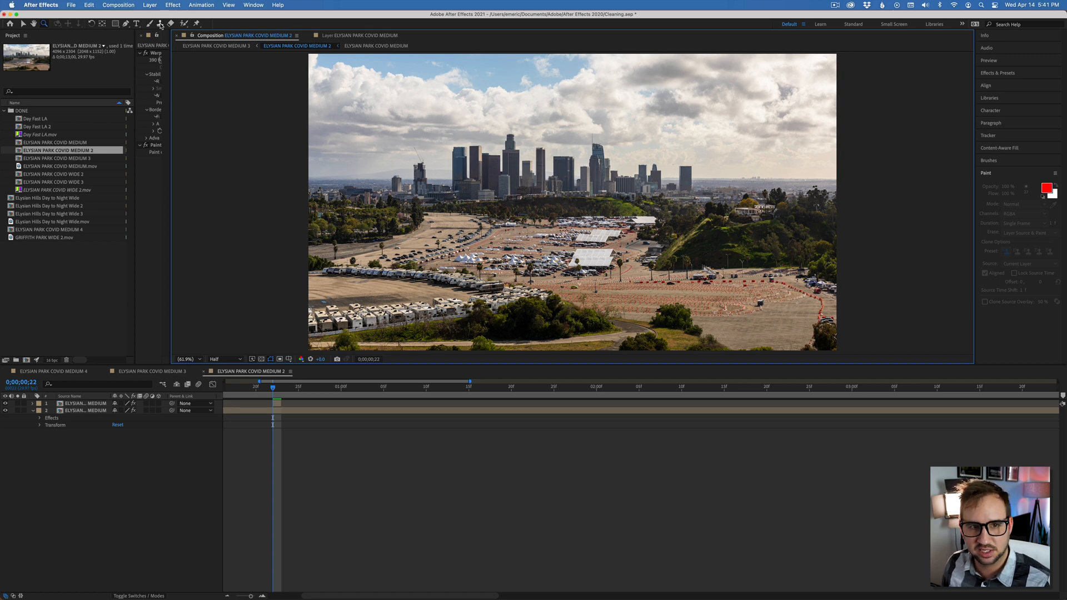